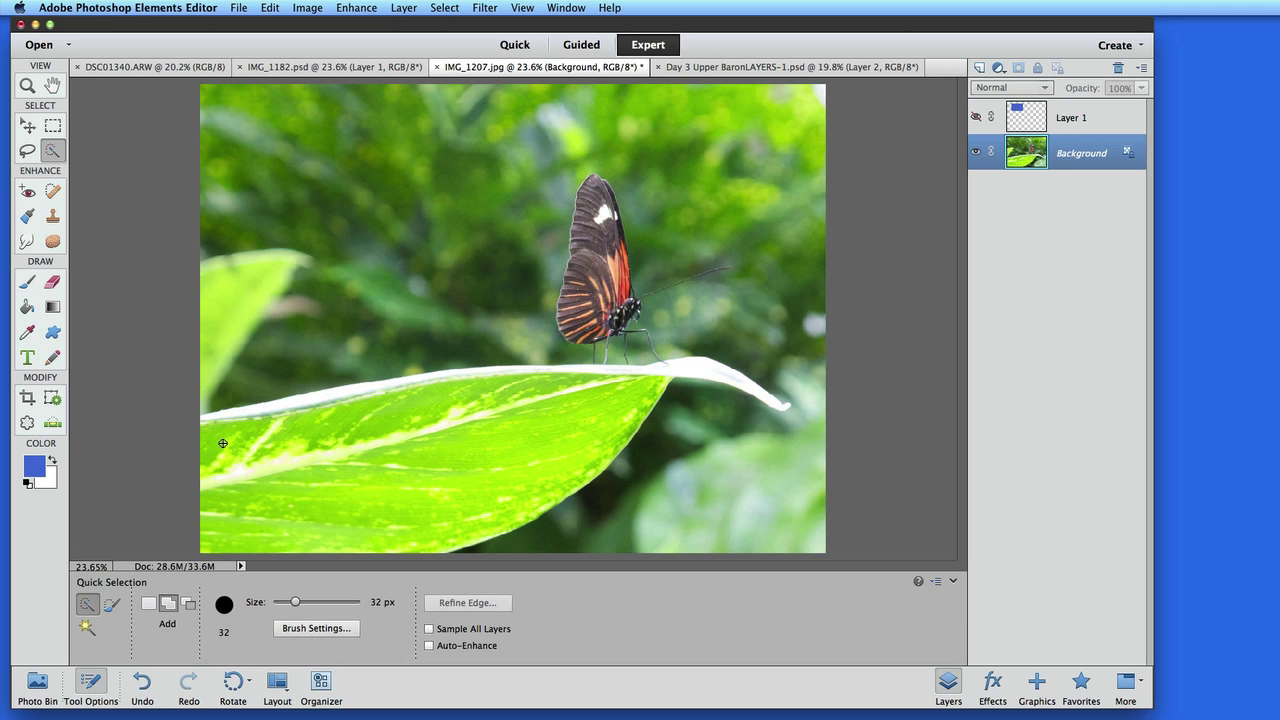
Step: Select the large foreground leaf with Quick Selection and subtract the stray area beneath its tip using a 15 px brush
{"action": "mouse_move", "coordinate": [218, 445]}
{"action": "left_mouse_down"}
{"action": "mouse_move", "coordinate": [342, 403]}
{"action": "mouse_move", "coordinate": [316, 398]}
{"action": "mouse_move", "coordinate": [300, 403]}
{"action": "mouse_move", "coordinate": [463, 374]}
{"action": "mouse_move", "coordinate": [692, 371]}
{"action": "left_mouse_up"}
{"action": "left_click_drag", "start_coordinate": [628, 406], "coordinate": [527, 475]}
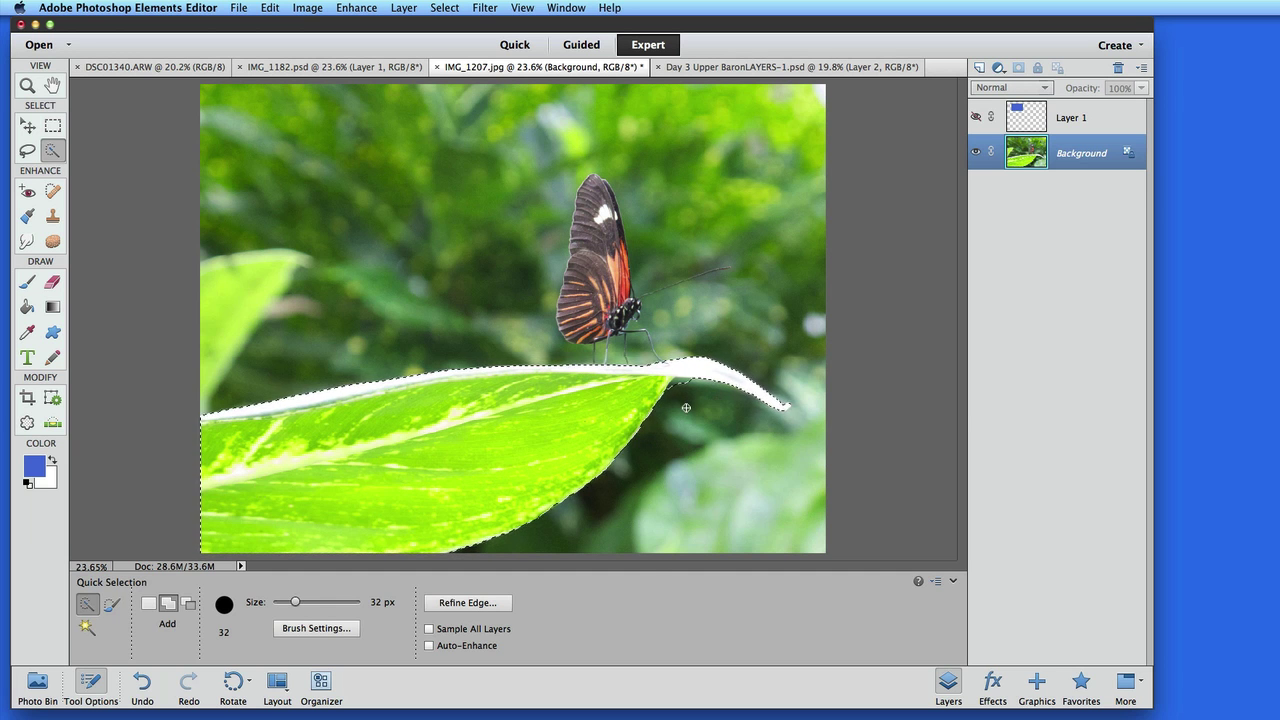
{"action": "key", "text": "super+equal"}
{"action": "key", "text": "super+equal"}
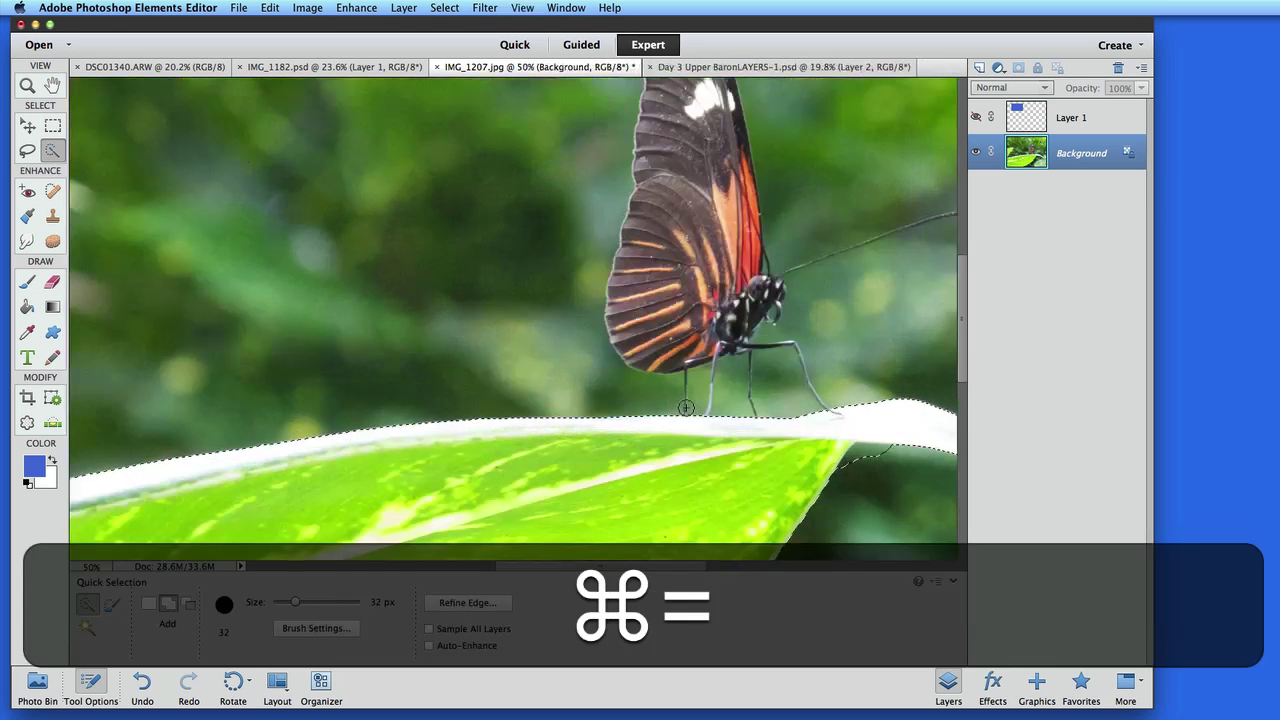
{"action": "left_click_drag", "start_coordinate": [686, 407], "coordinate": [461, 352]}
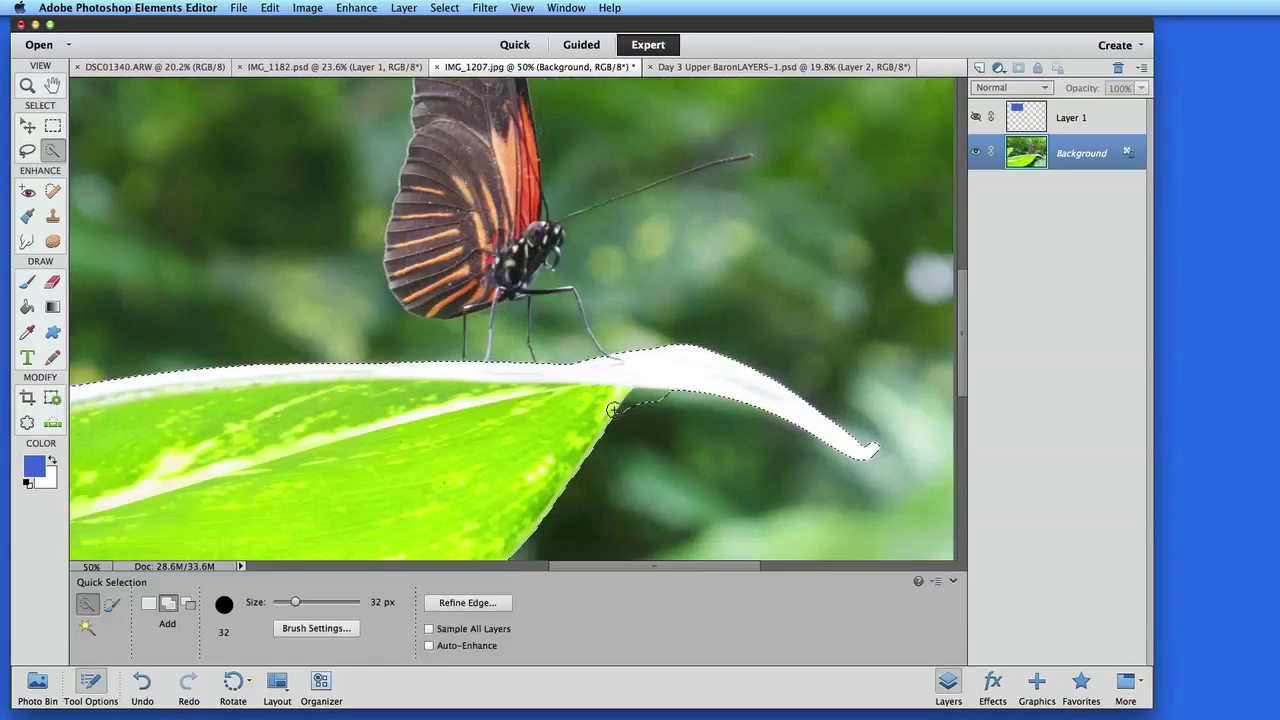
{"action": "key", "text": "bracketleft"}
{"action": "key", "text": "bracketleft"}
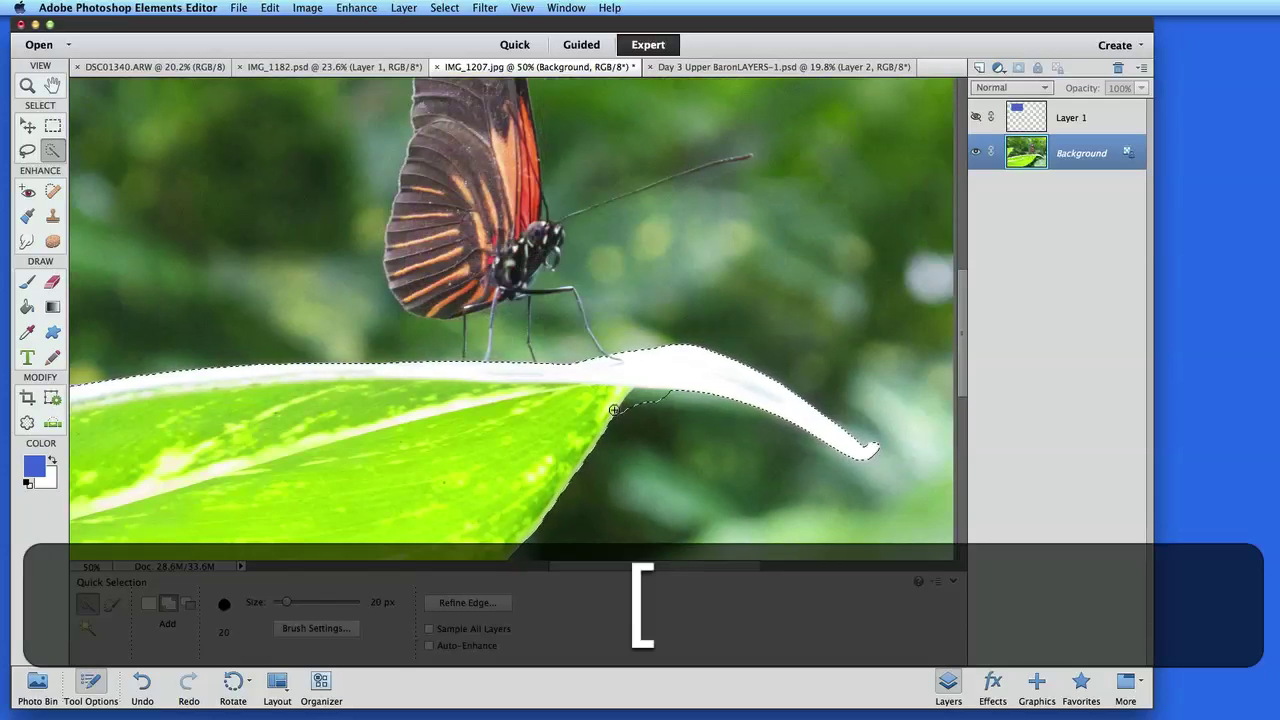
{"action": "key", "text": "bracketleft"}
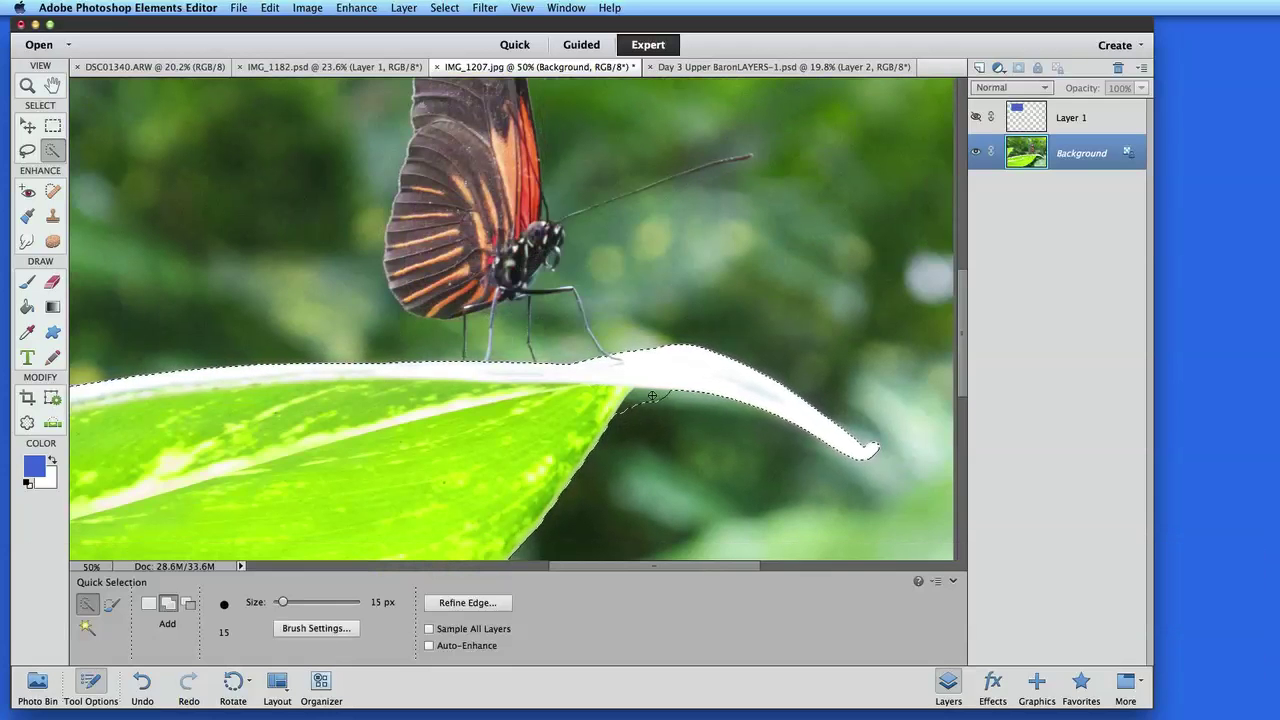
{"action": "key", "text": "alt"}
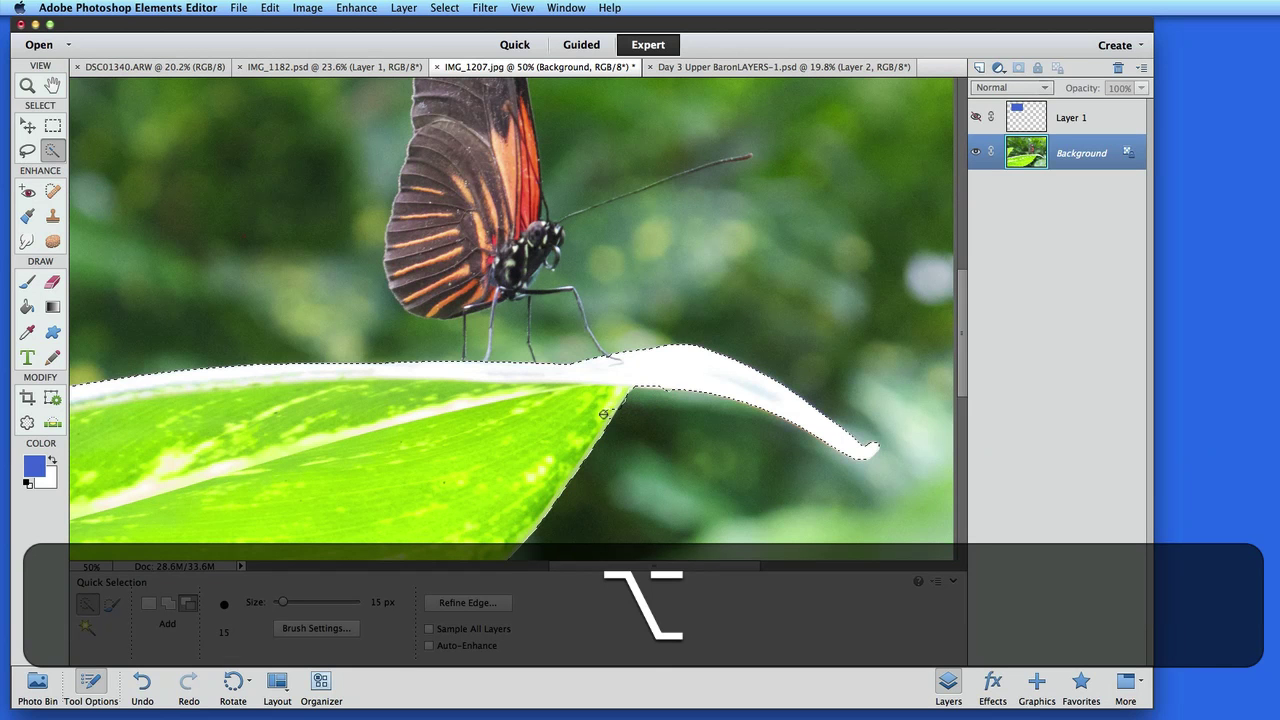
{"action": "key", "text": "shift"}
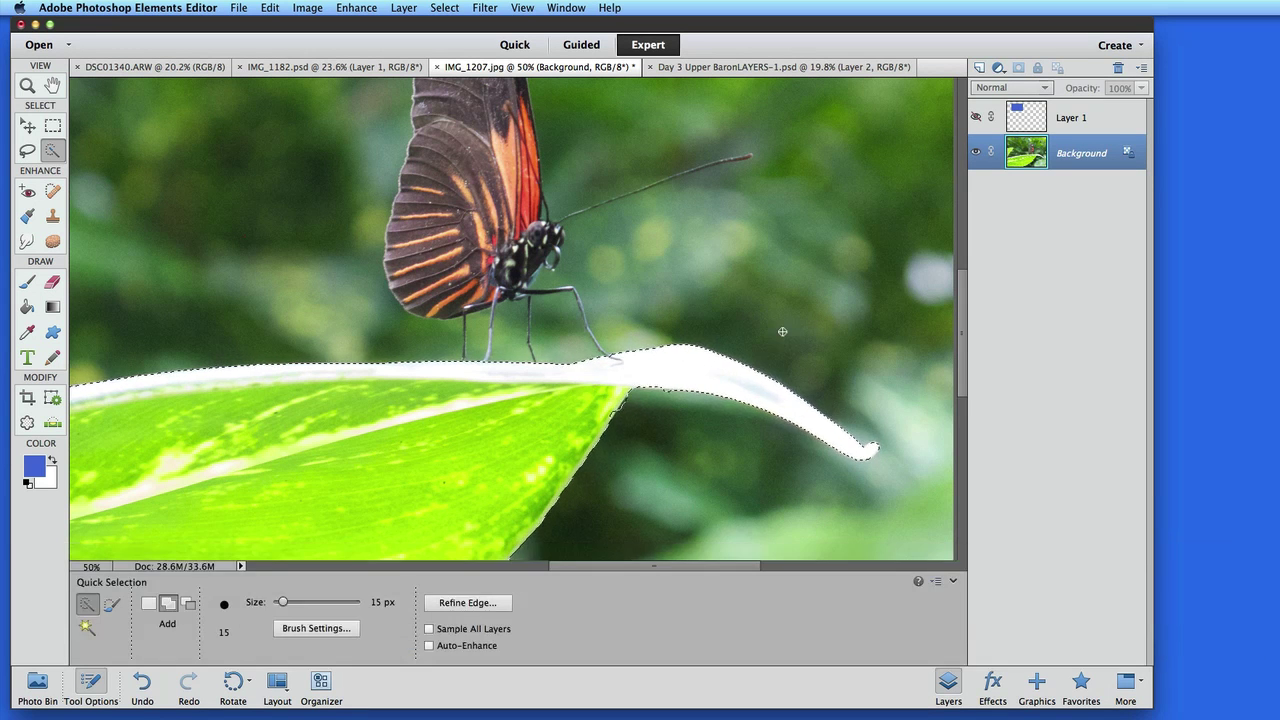
Step: Copy the selected leaf, paste it onto a new layer, and check the cutout by temporarily hiding the Background layer
{"action": "key", "text": "super+c"}
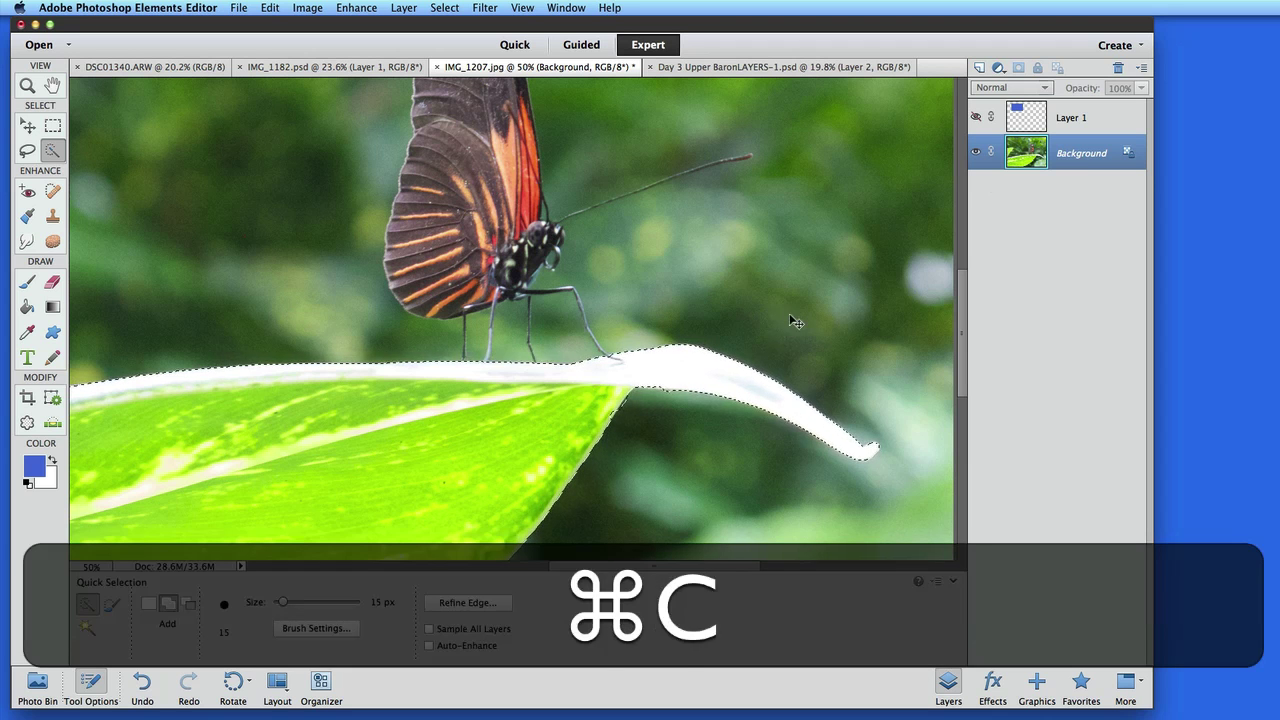
{"action": "key", "text": "super+v"}
{"action": "key", "text": "super+0"}
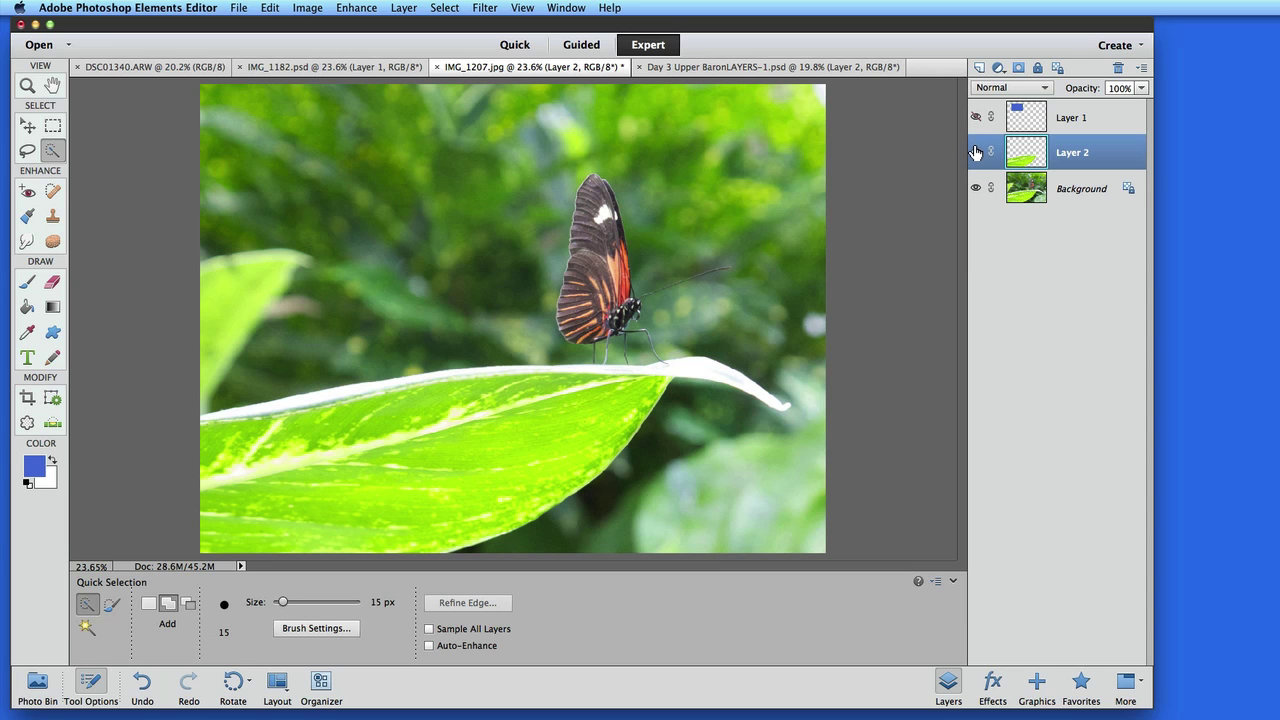
{"action": "left_click", "coordinate": [976, 188]}
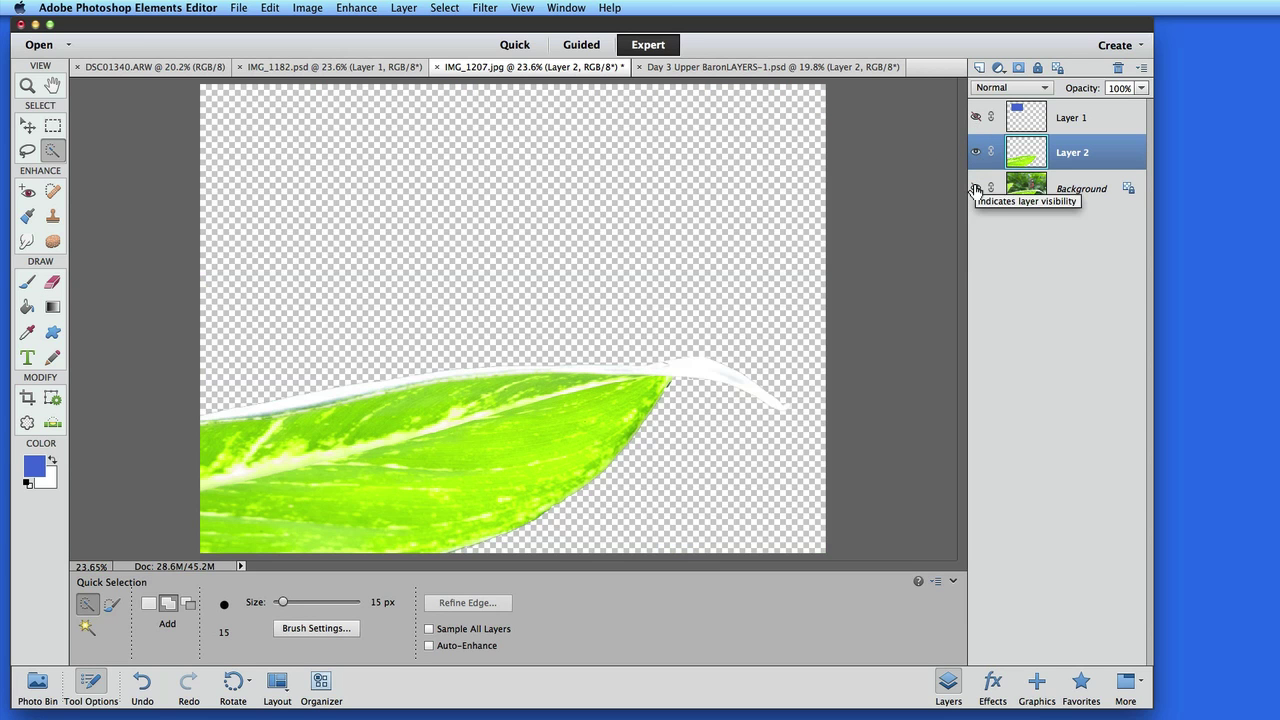
{"action": "left_click", "coordinate": [976, 189]}
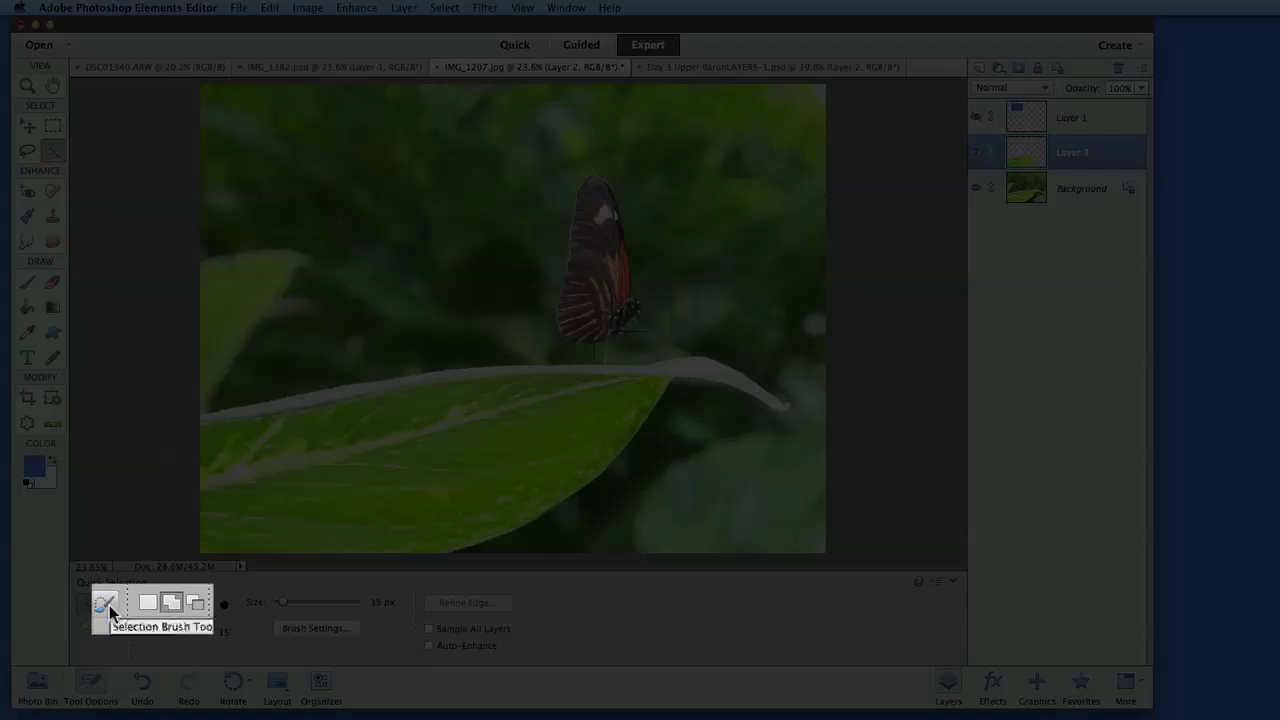
Step: Try the Selection Brush at 90 px by painting a freehand selection over the background foliage, and deselect it
{"action": "left_click", "coordinate": [109, 605]}
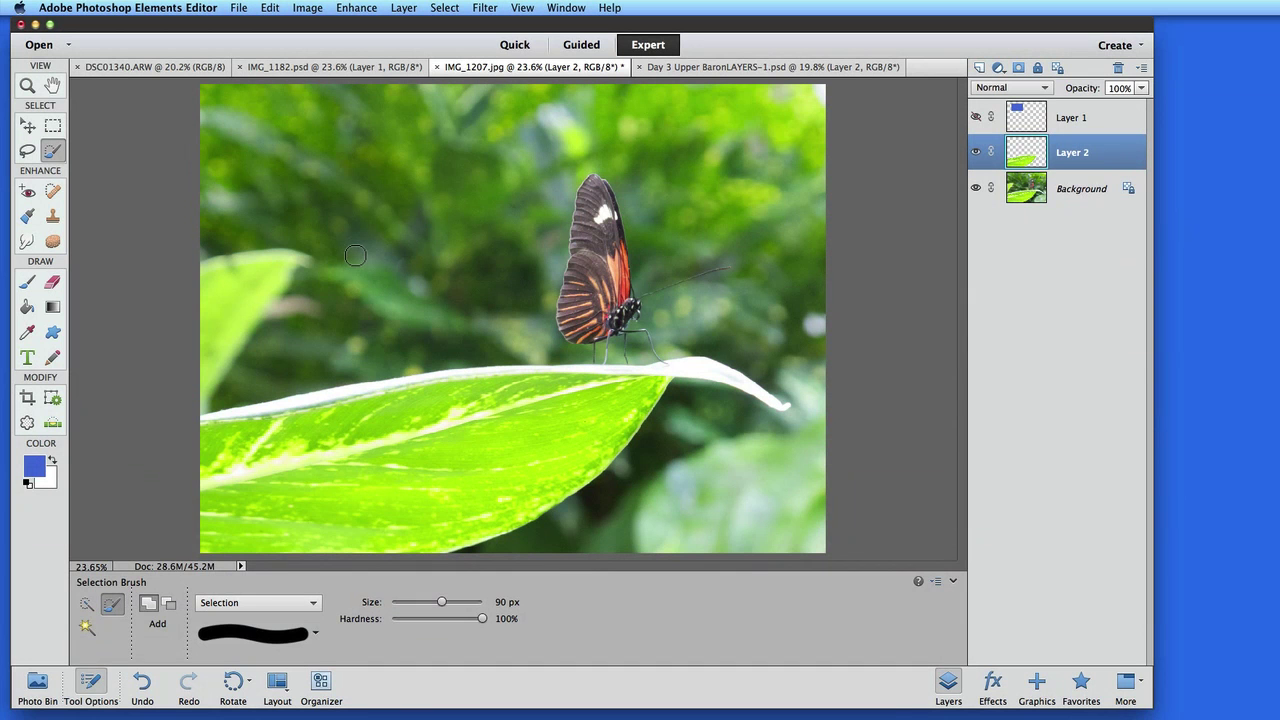
{"action": "mouse_move", "coordinate": [334, 181]}
{"action": "left_mouse_down"}
{"action": "mouse_move", "coordinate": [312, 176]}
{"action": "mouse_move", "coordinate": [474, 176]}
{"action": "mouse_move", "coordinate": [298, 182]}
{"action": "mouse_move", "coordinate": [314, 297]}
{"action": "mouse_move", "coordinate": [331, 289]}
{"action": "mouse_move", "coordinate": [325, 222]}
{"action": "mouse_move", "coordinate": [309, 191]}
{"action": "mouse_move", "coordinate": [308, 242]}
{"action": "mouse_move", "coordinate": [300, 188]}
{"action": "mouse_move", "coordinate": [325, 289]}
{"action": "left_mouse_up"}
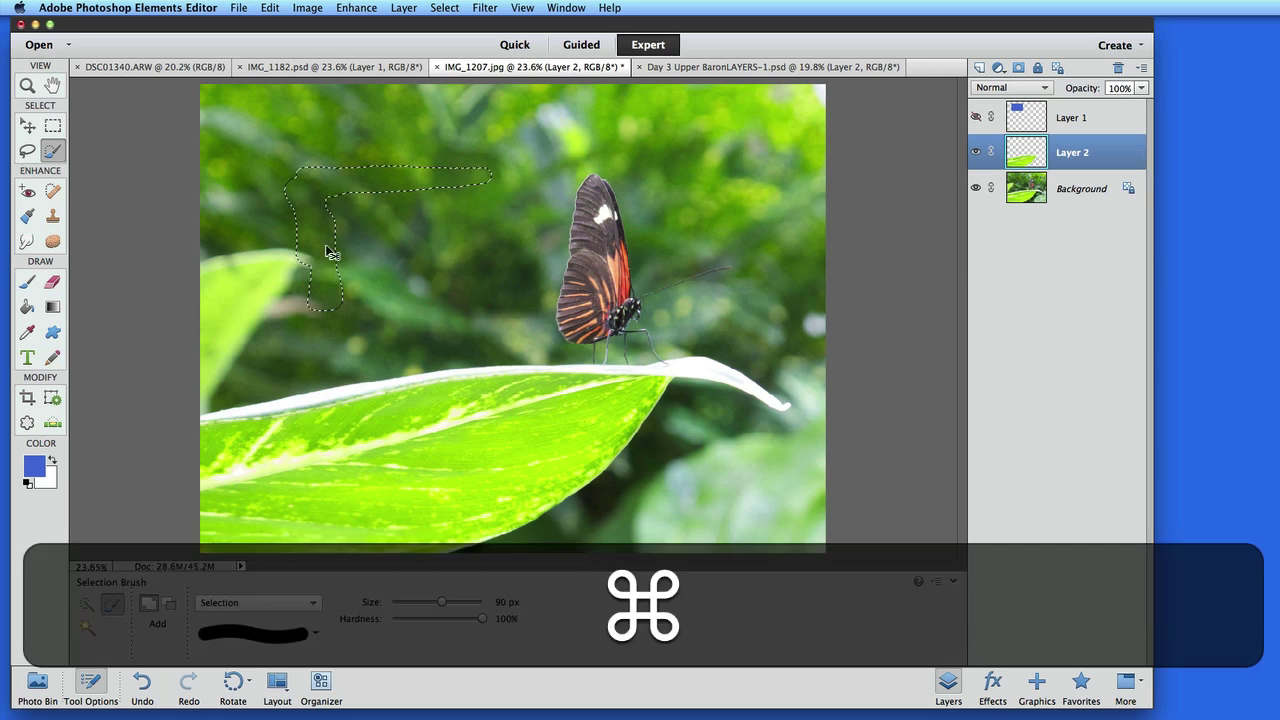
{"action": "key", "text": "super+d"}
Step: Load Layer 2's leaf as a selection, refine its edge near the tip with a 9 px Selection Brush, and deselect
{"action": "key", "text": "super+equal"}
{"action": "key", "text": "super+equal"}
{"action": "key", "text": "super+equal"}
{"action": "key", "text": "super+equal"}
{"action": "key", "text": "super+equal"}
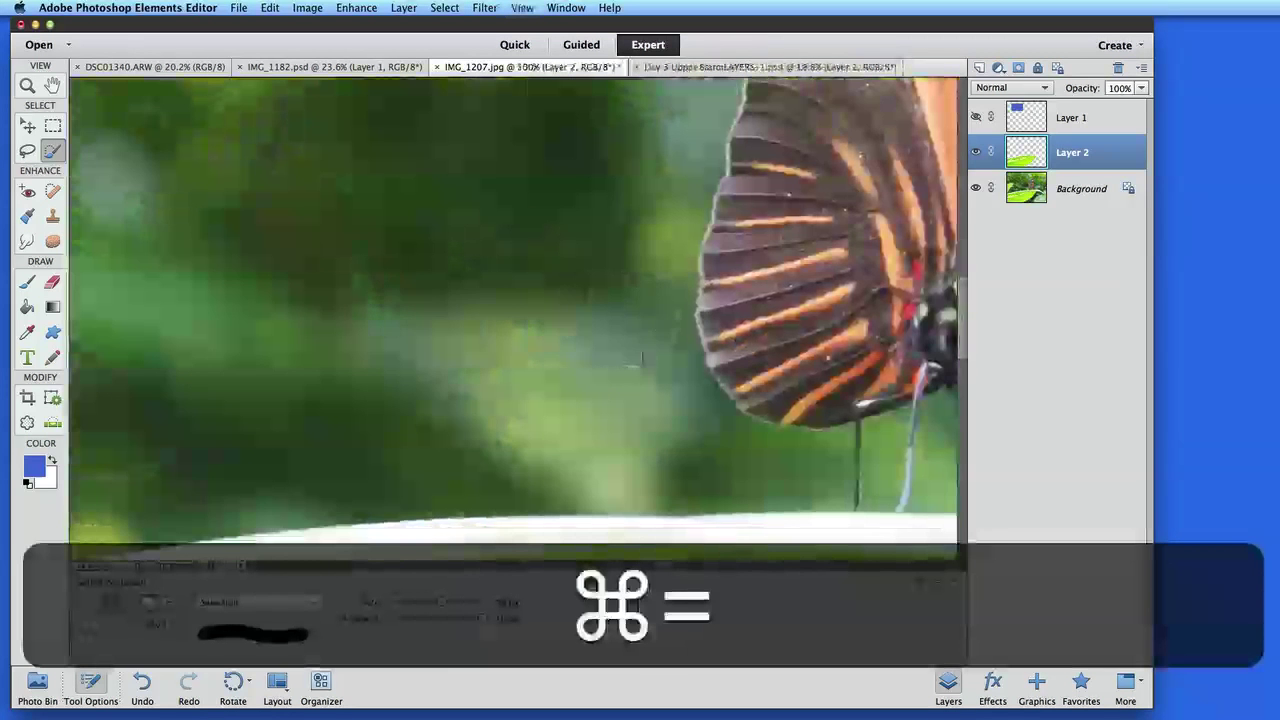
{"action": "mouse_move", "coordinate": [641, 358]}
{"action": "left_mouse_down"}
{"action": "mouse_move", "coordinate": [277, 126]}
{"action": "mouse_move", "coordinate": [180, 171]}
{"action": "left_mouse_up"}
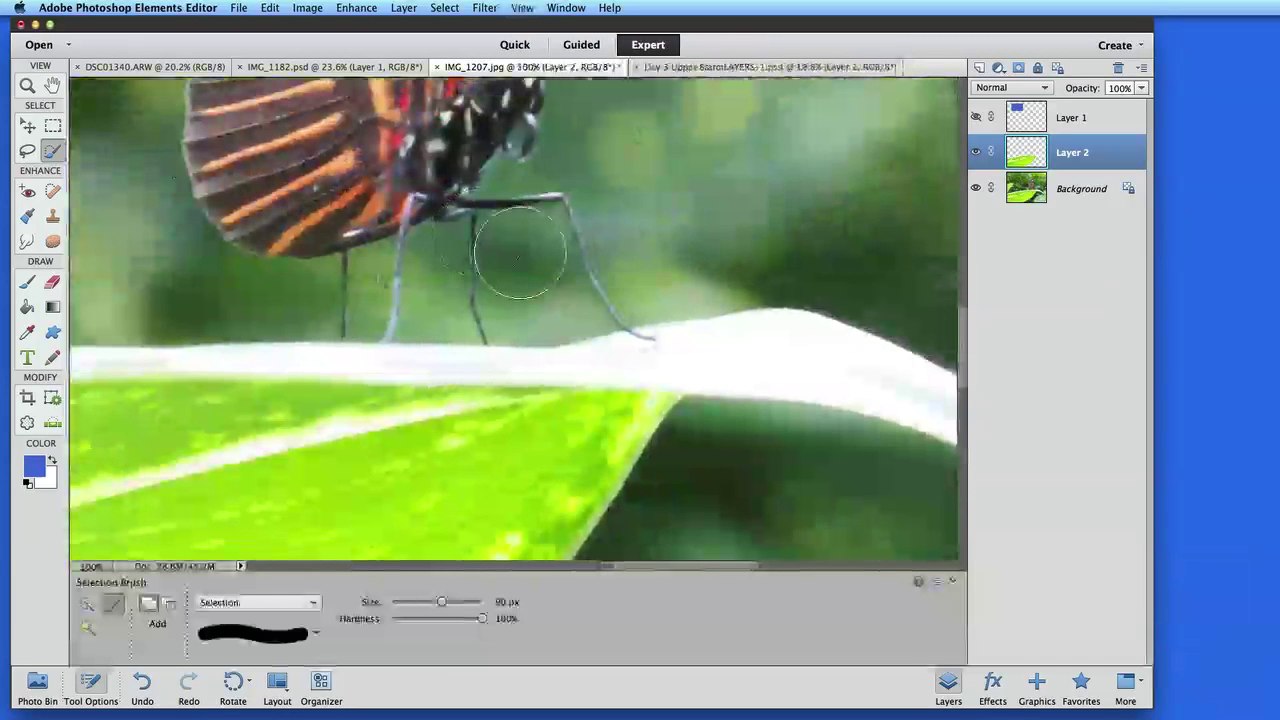
{"action": "left_click", "coordinate": [1030, 152], "text": "super"}
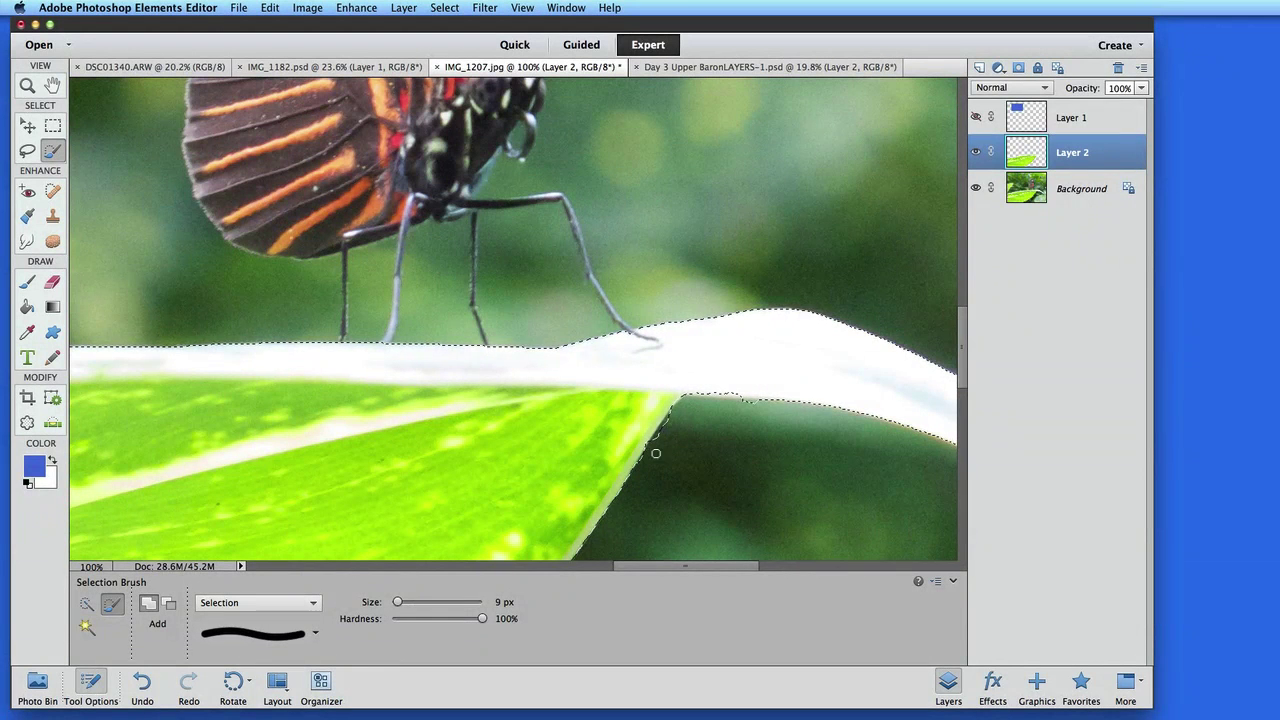
{"action": "key", "text": "alt"}
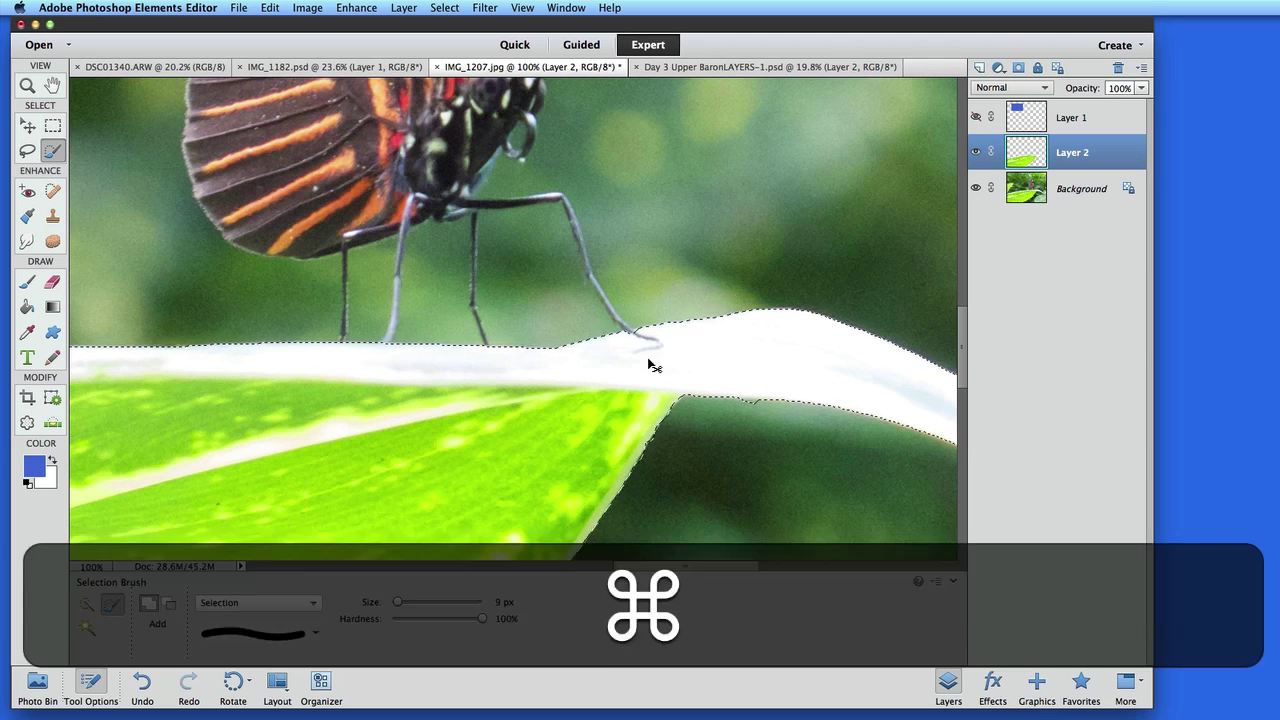
{"action": "key", "text": "super+0"}
{"action": "key", "text": "super+d"}
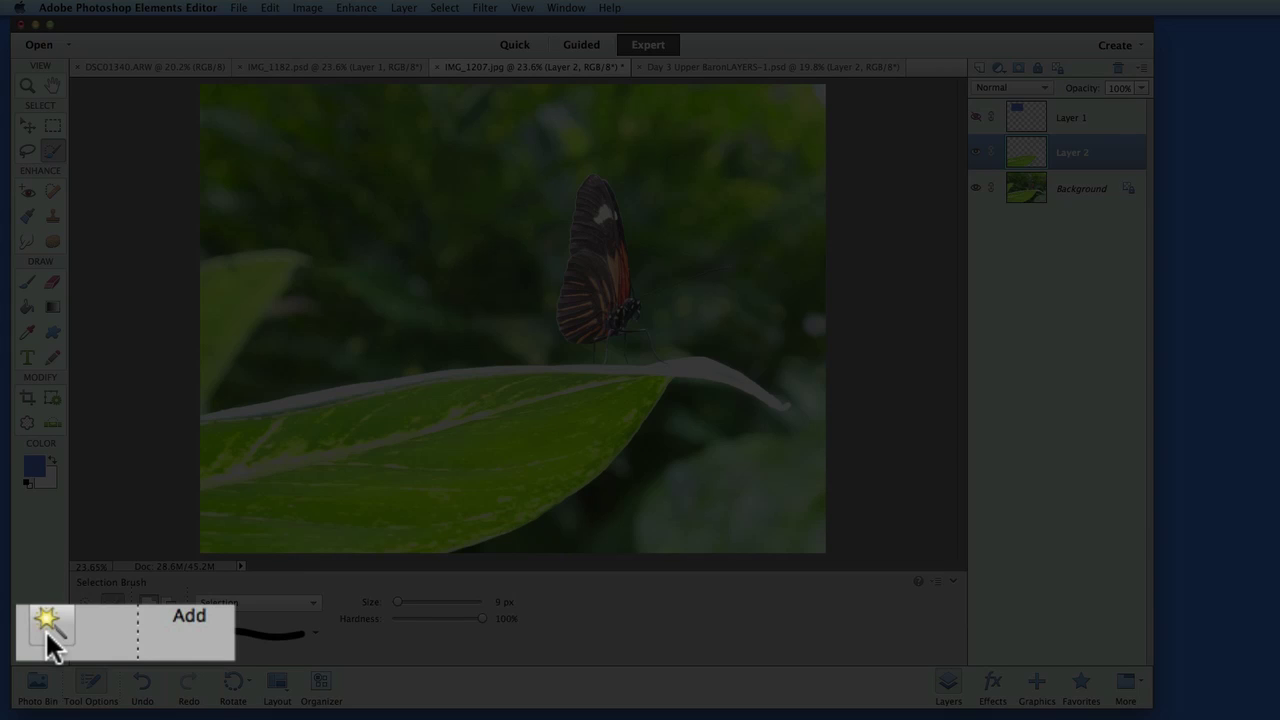
Step: Show Layer 1, select its blue rectangle with the Magic Wand, hide the layer again, and deselect
{"action": "left_click", "coordinate": [45, 629]}
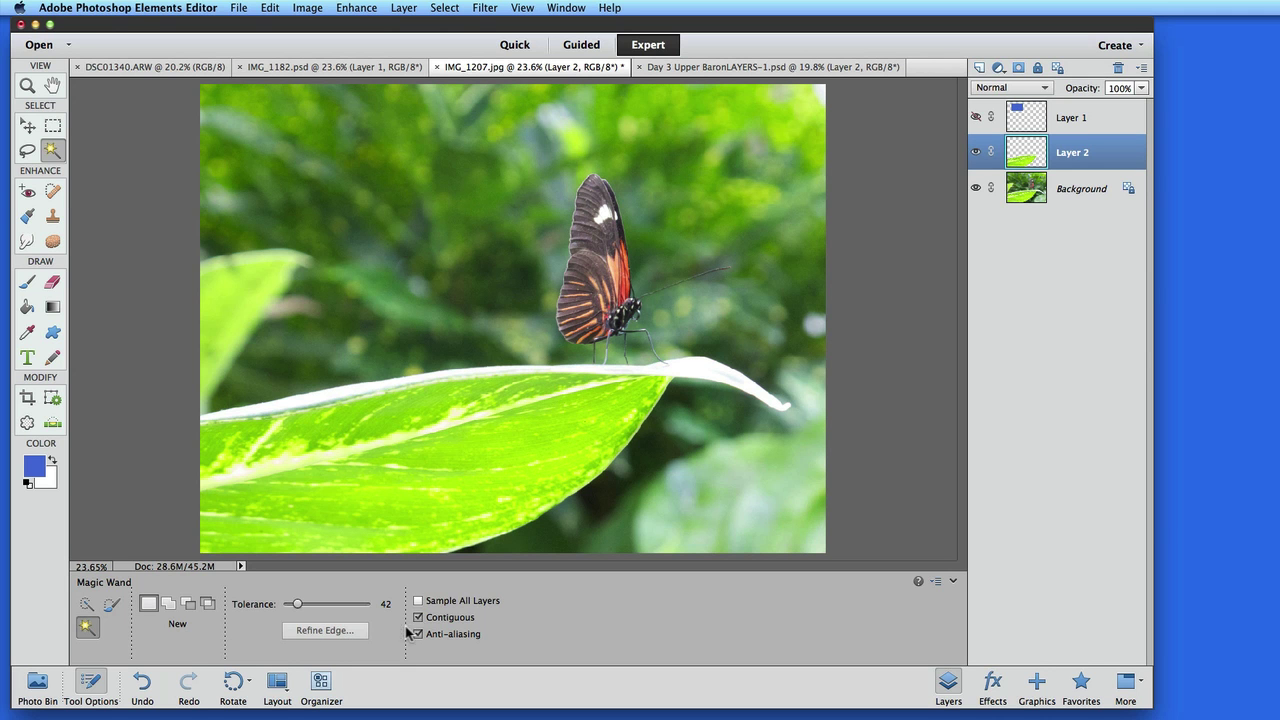
{"action": "left_click", "coordinate": [977, 118]}
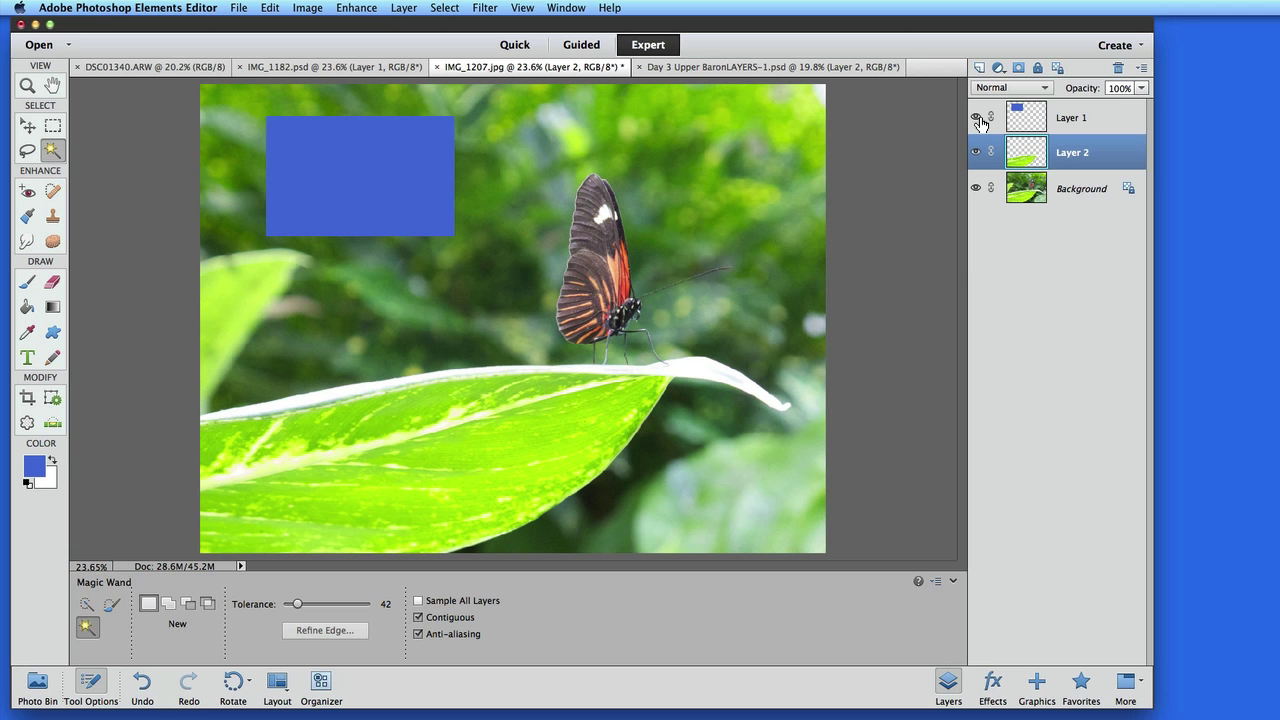
{"action": "left_click", "coordinate": [1043, 125]}
{"action": "left_click", "coordinate": [364, 192]}
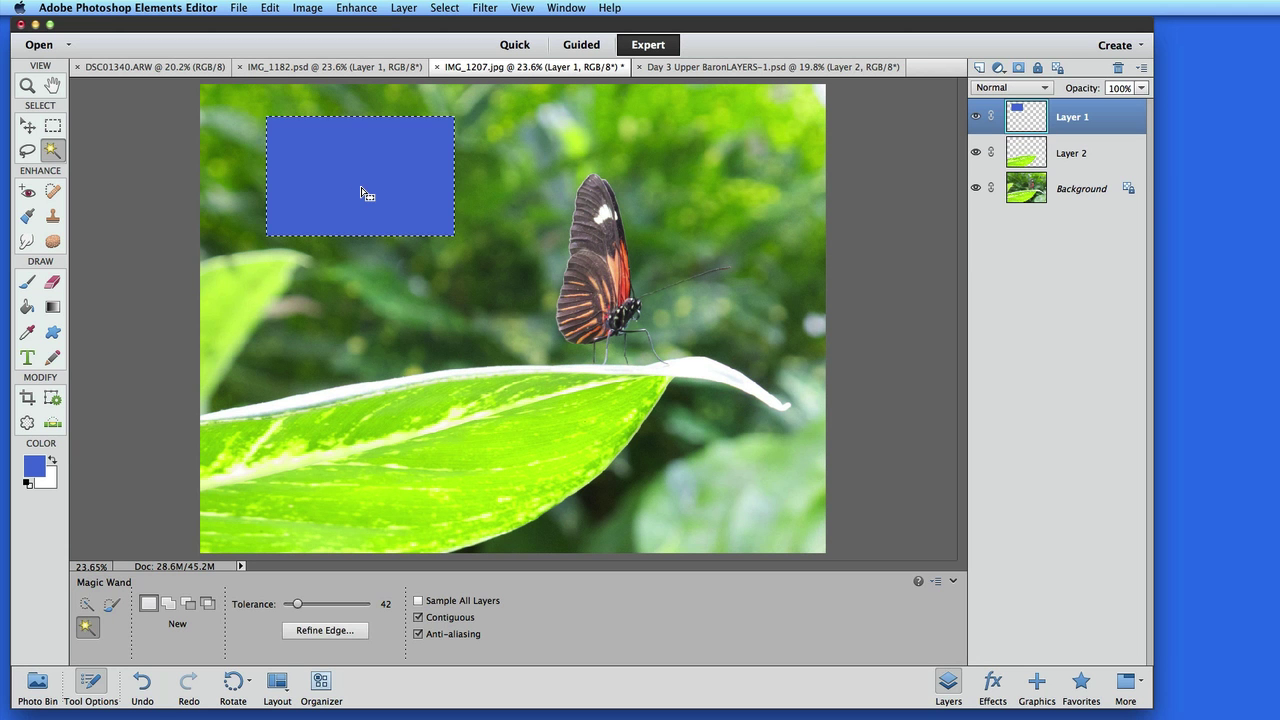
{"action": "left_click", "coordinate": [977, 119]}
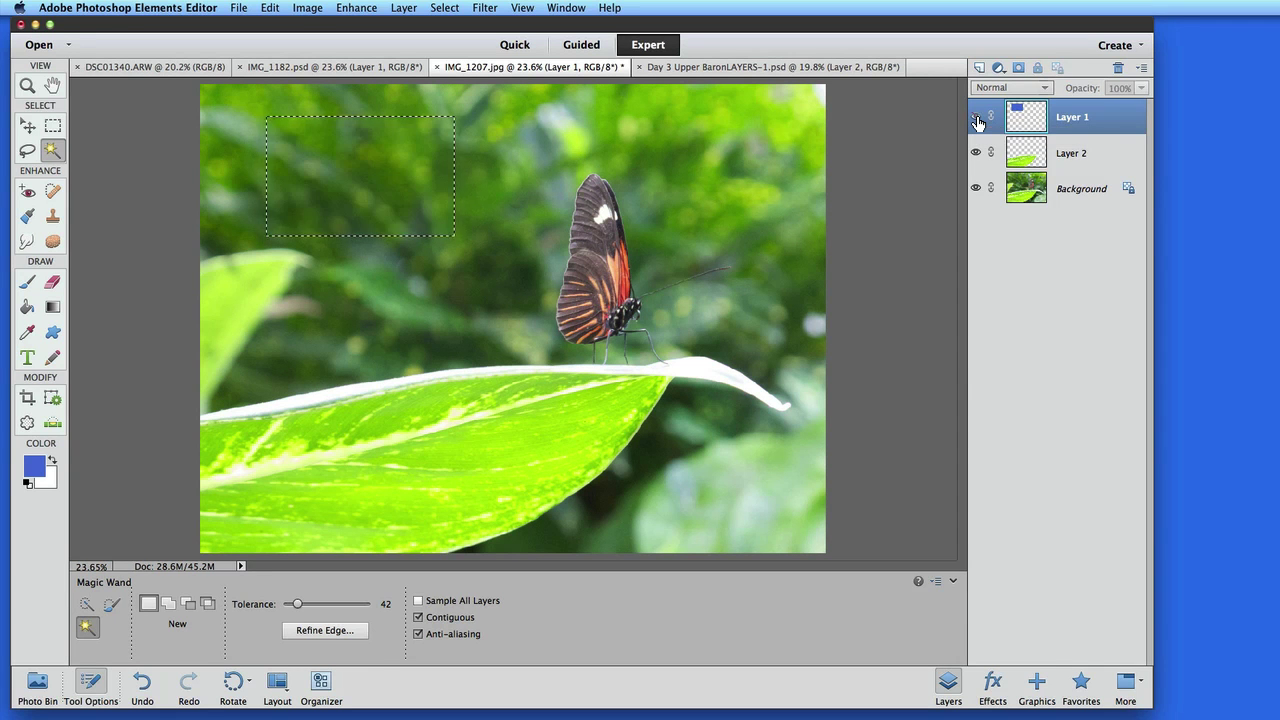
{"action": "key", "text": "super+d"}
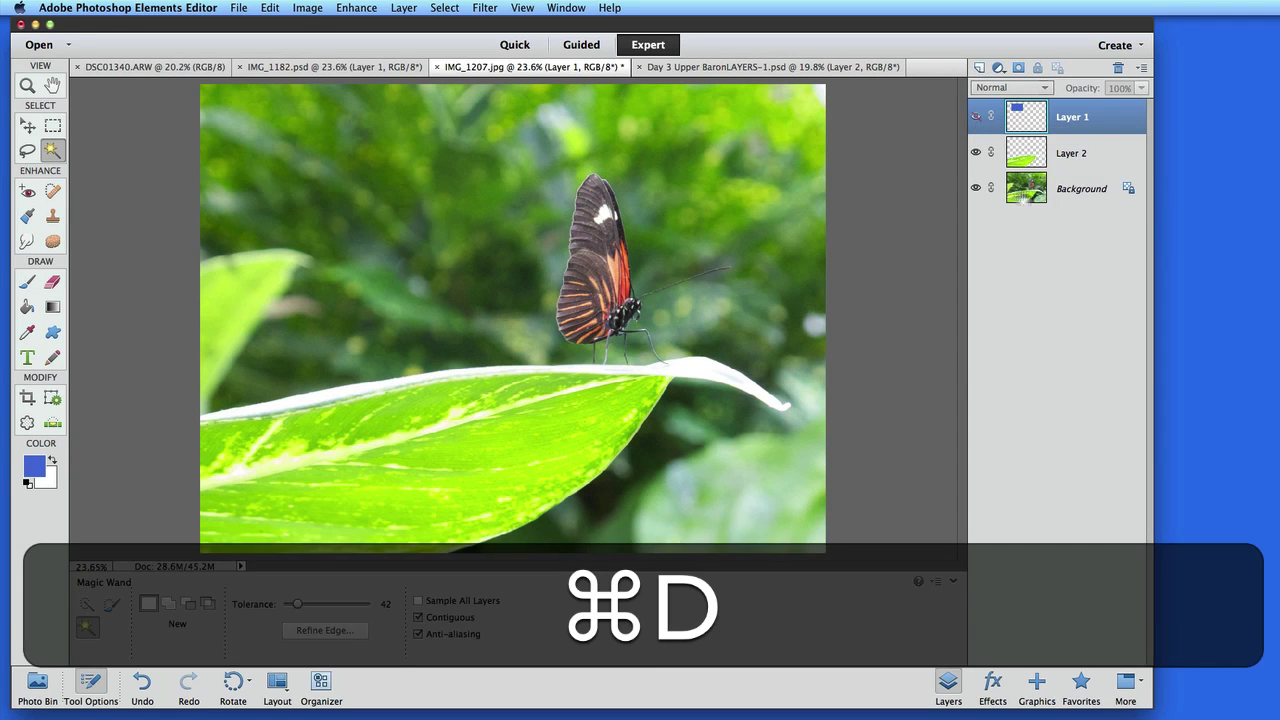
Step: Try the Magic Wand at tolerance 42 on the Background layer's green foliage, and clear the selection
{"action": "left_click", "coordinate": [1022, 194]}
{"action": "left_click", "coordinate": [430, 186]}
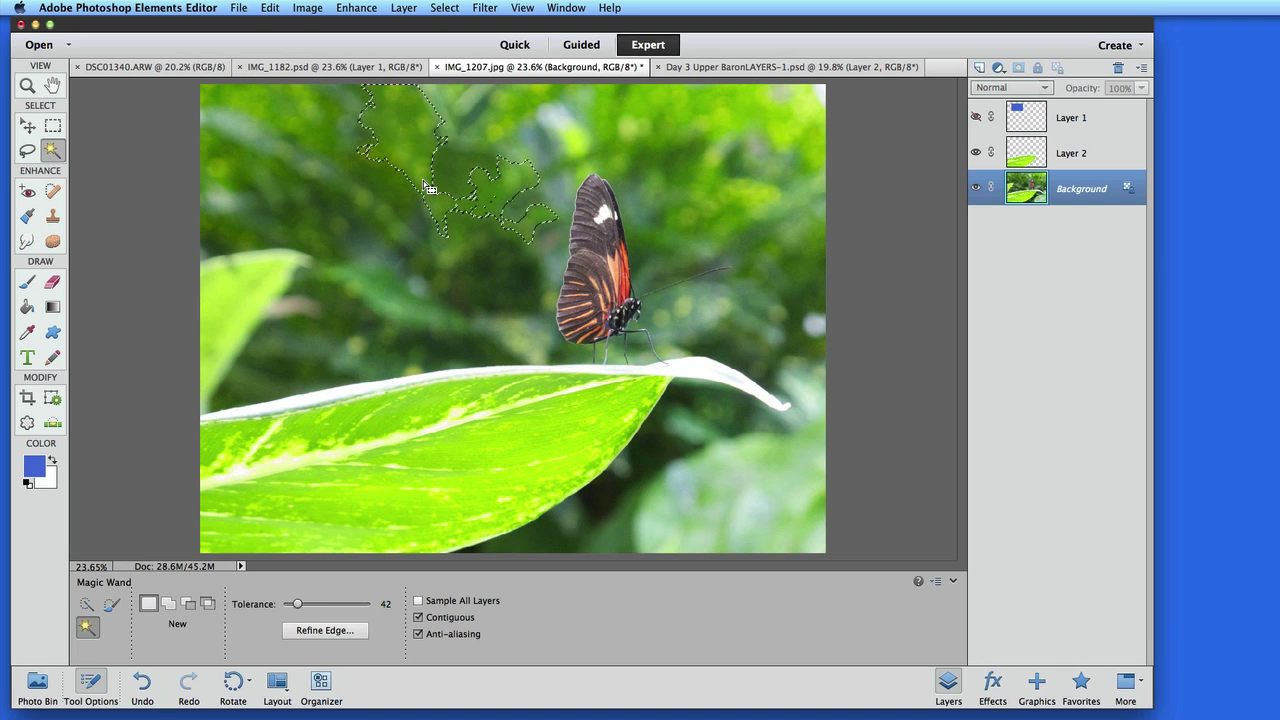
{"action": "key", "text": "super+d"}
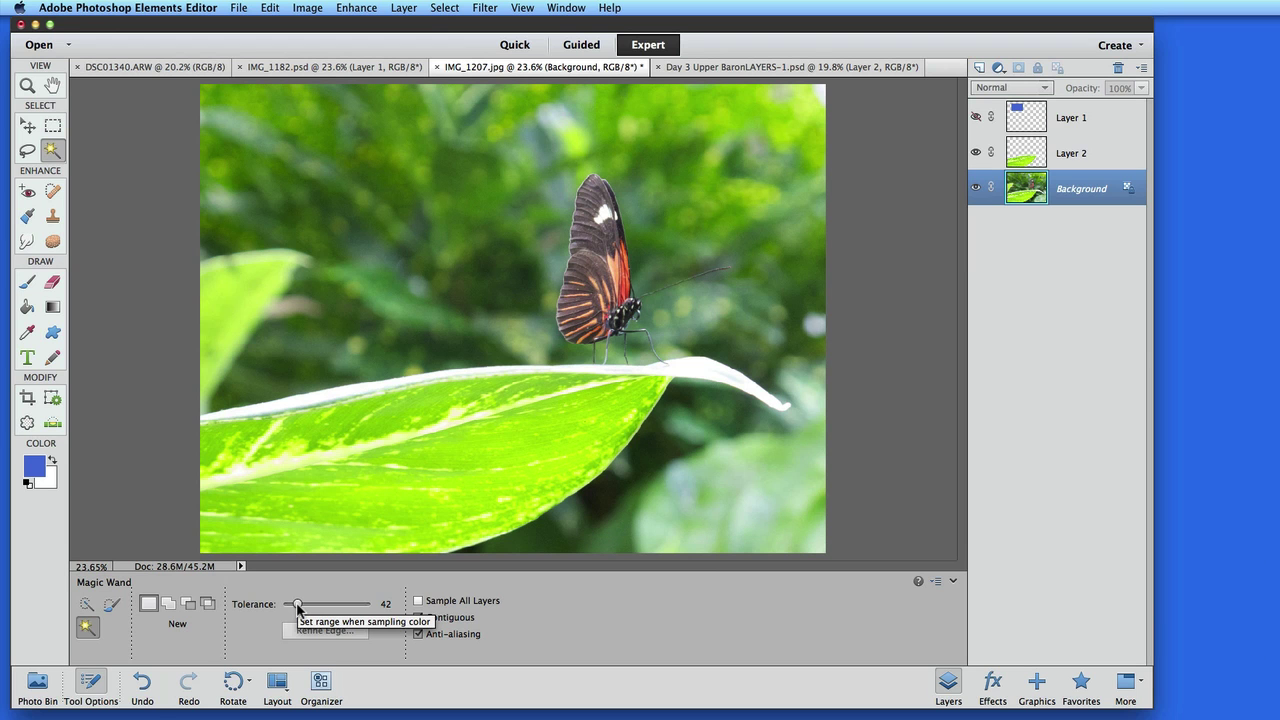
Step: Test the Magic Wand on the background foliage at tolerance 11 and at tolerance 183, deselecting after each sample
{"action": "left_click_drag", "start_coordinate": [297, 607], "coordinate": [287, 609]}
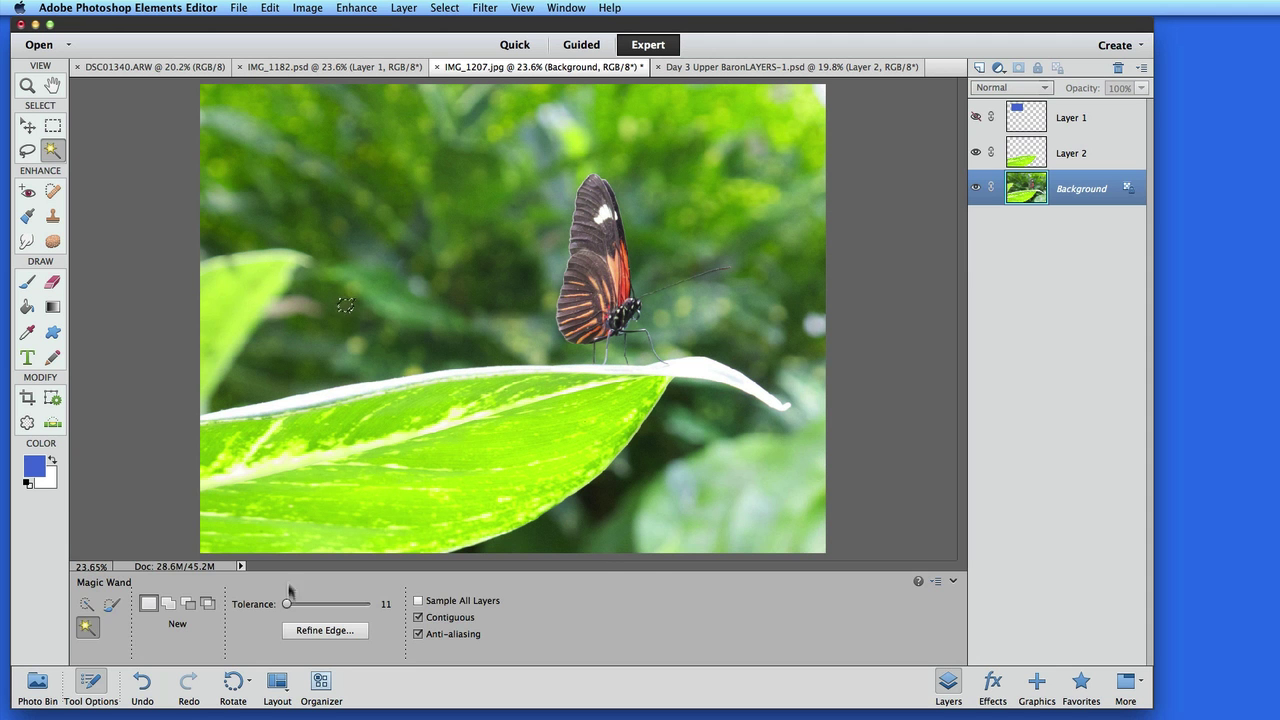
{"action": "key", "text": "super+d"}
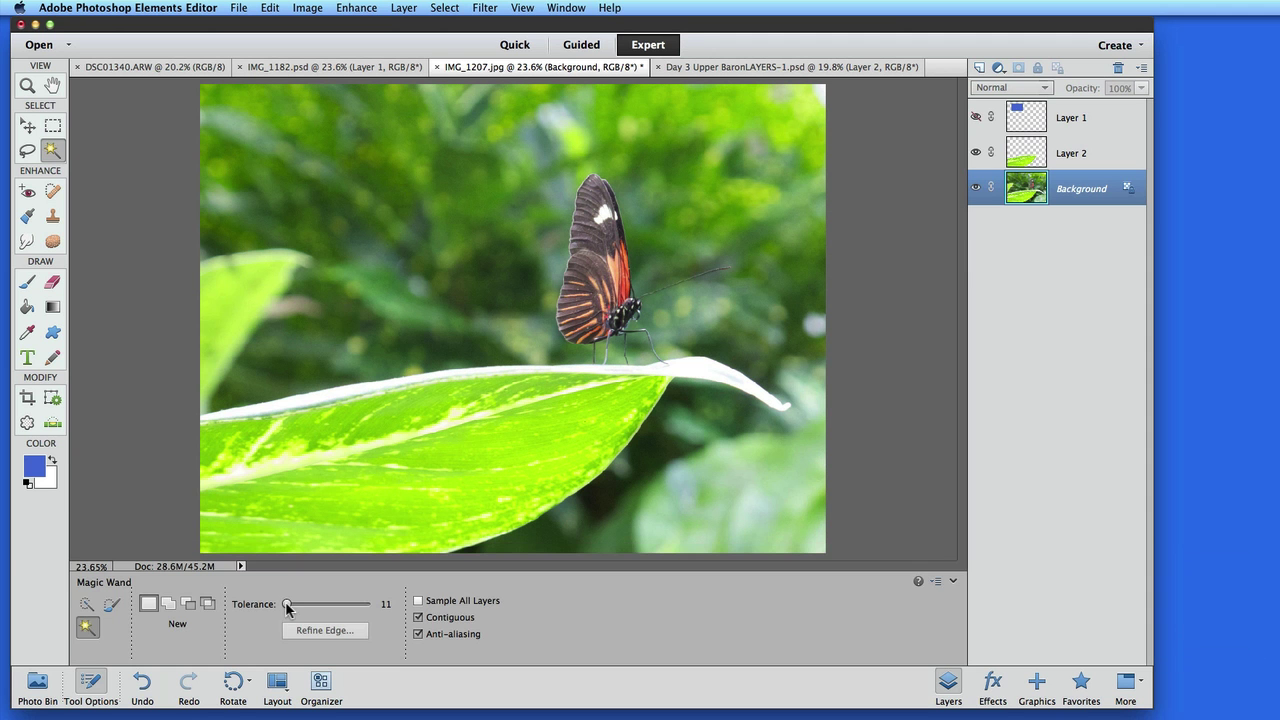
{"action": "left_click_drag", "start_coordinate": [287, 606], "coordinate": [345, 608]}
{"action": "left_click", "coordinate": [371, 262]}
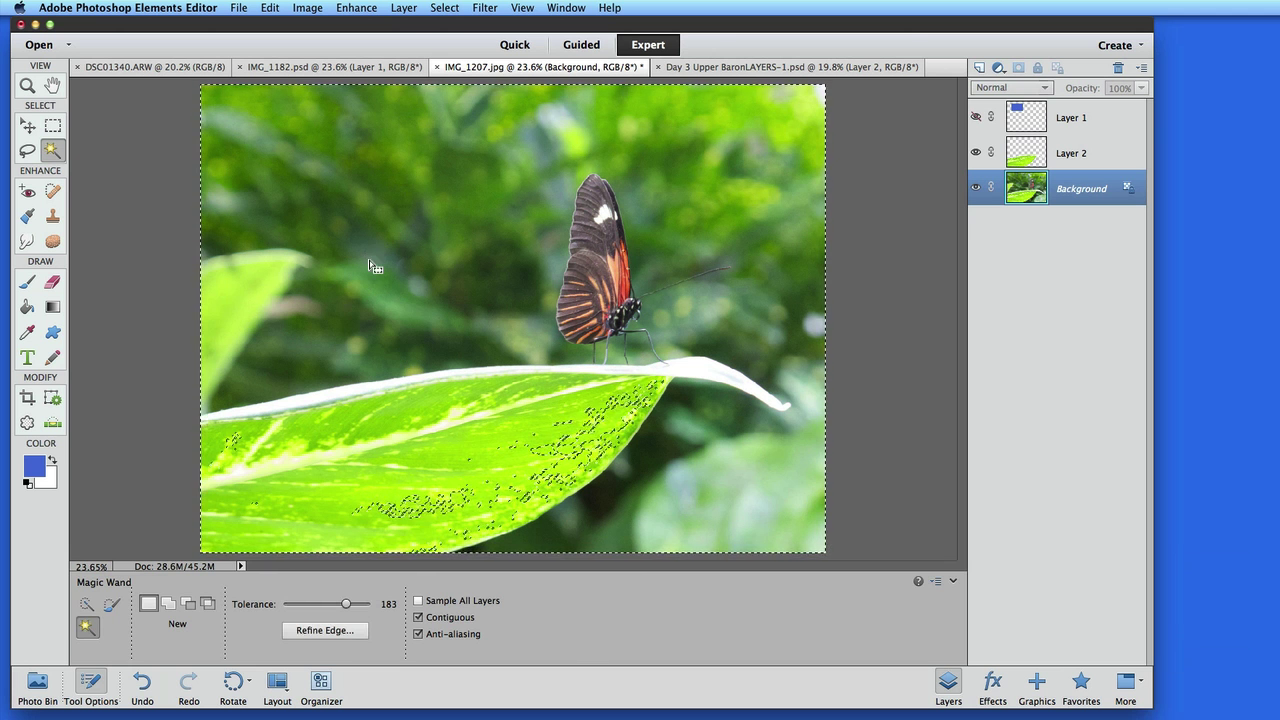
{"action": "key", "text": "super+d"}
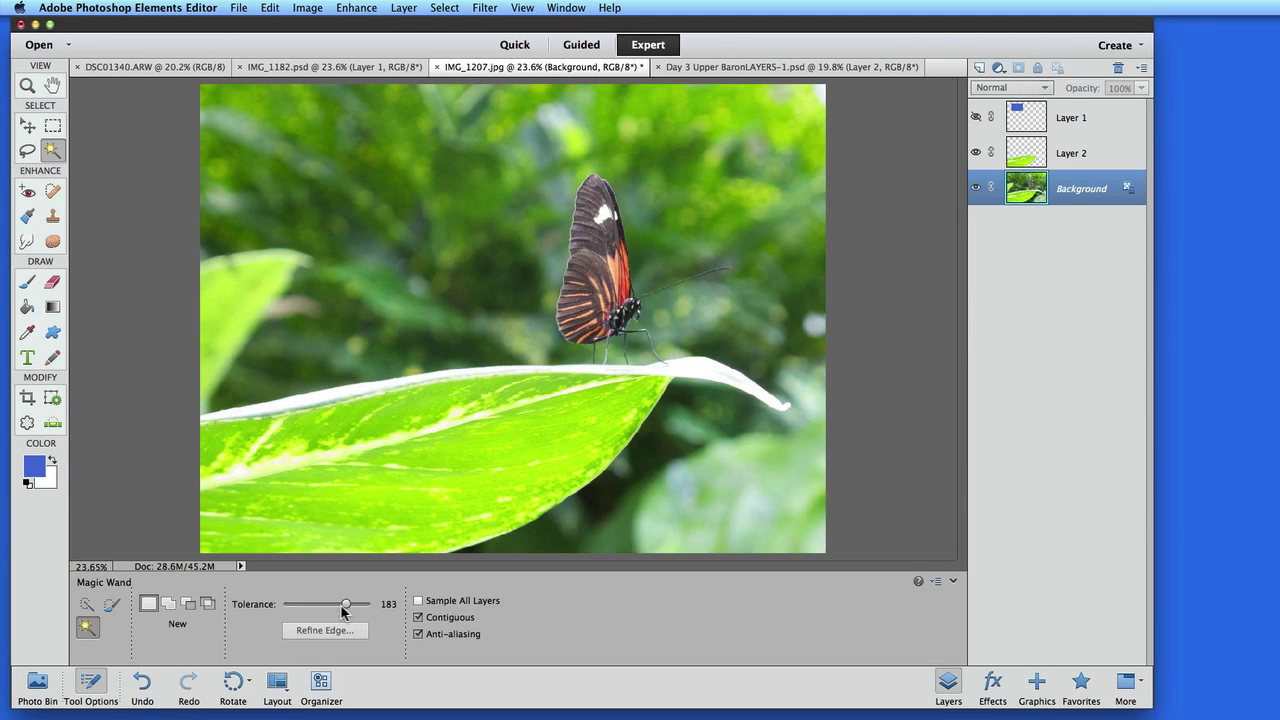
Step: Set the Magic Wand tolerance to 30, select the butterfly wing's orange patch, add the adjacent red area, and deselect
{"action": "left_click_drag", "start_coordinate": [345, 610], "coordinate": [294, 607]}
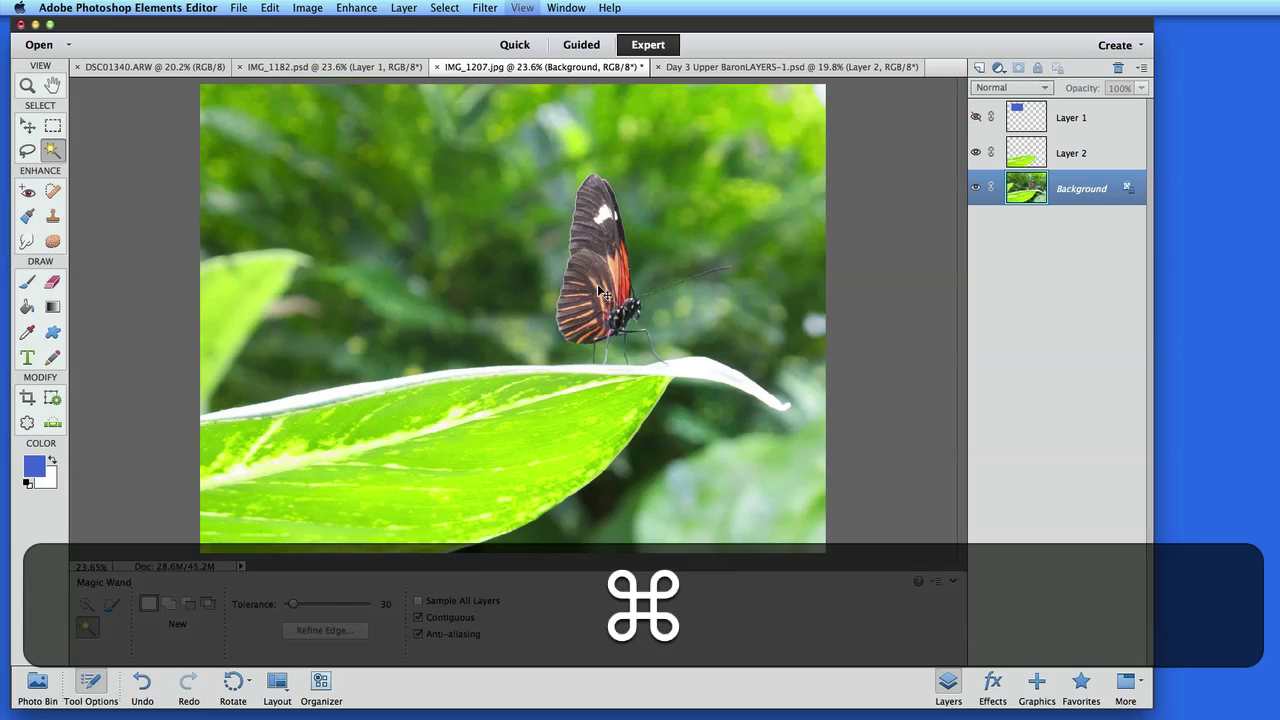
{"action": "key", "text": "super+equal"}
{"action": "key", "text": "super+equal"}
{"action": "key", "text": "space"}
{"action": "left_click_drag", "start_coordinate": [597, 288], "coordinate": [408, 410]}
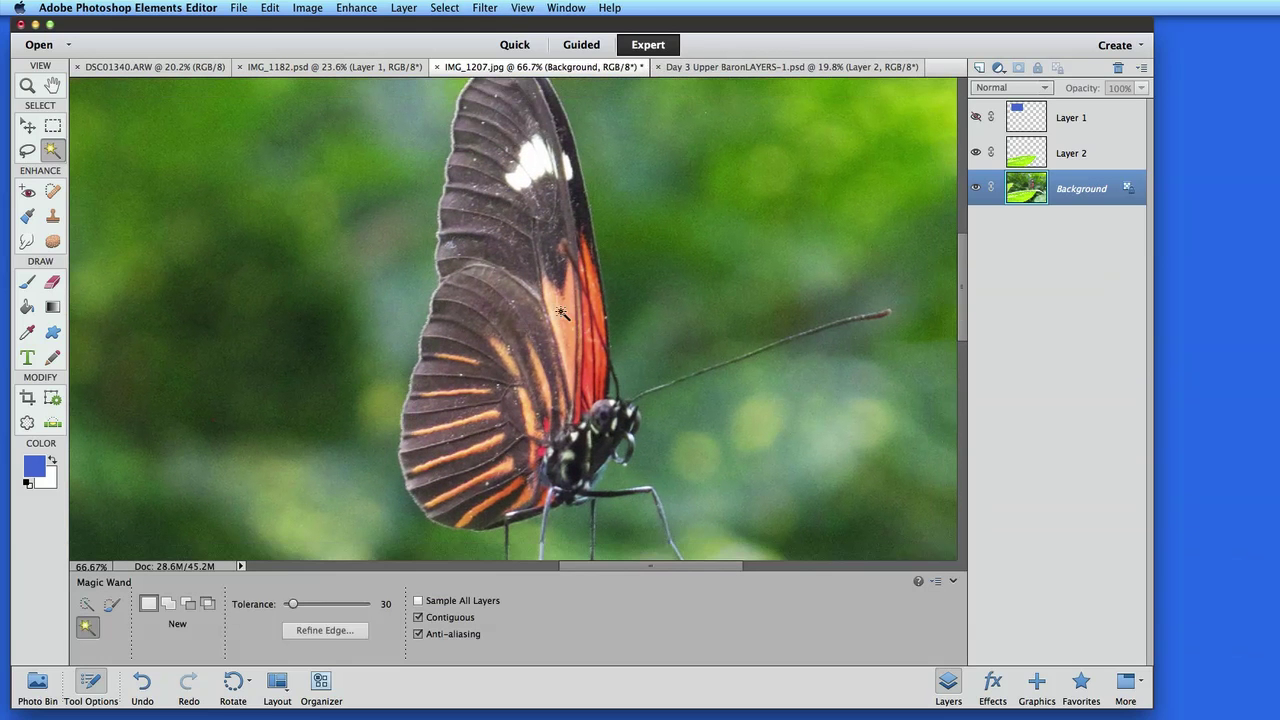
{"action": "left_click", "coordinate": [564, 313]}
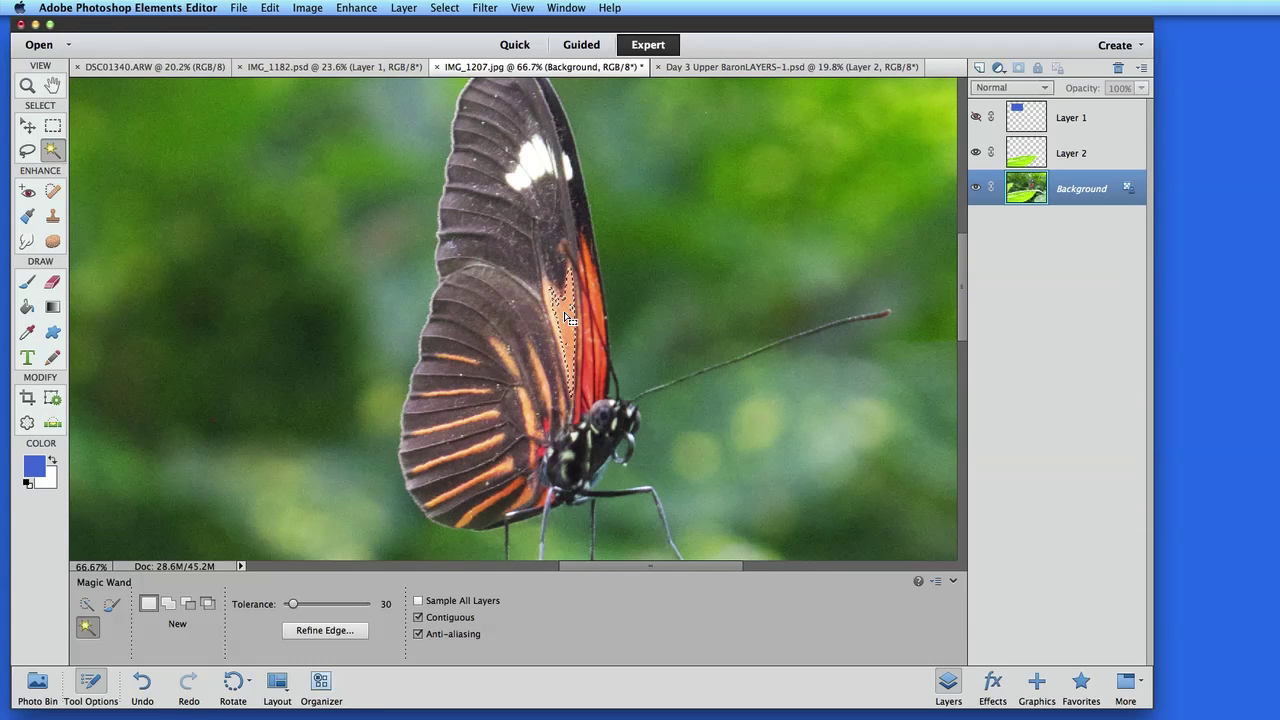
{"action": "key", "text": "shift"}
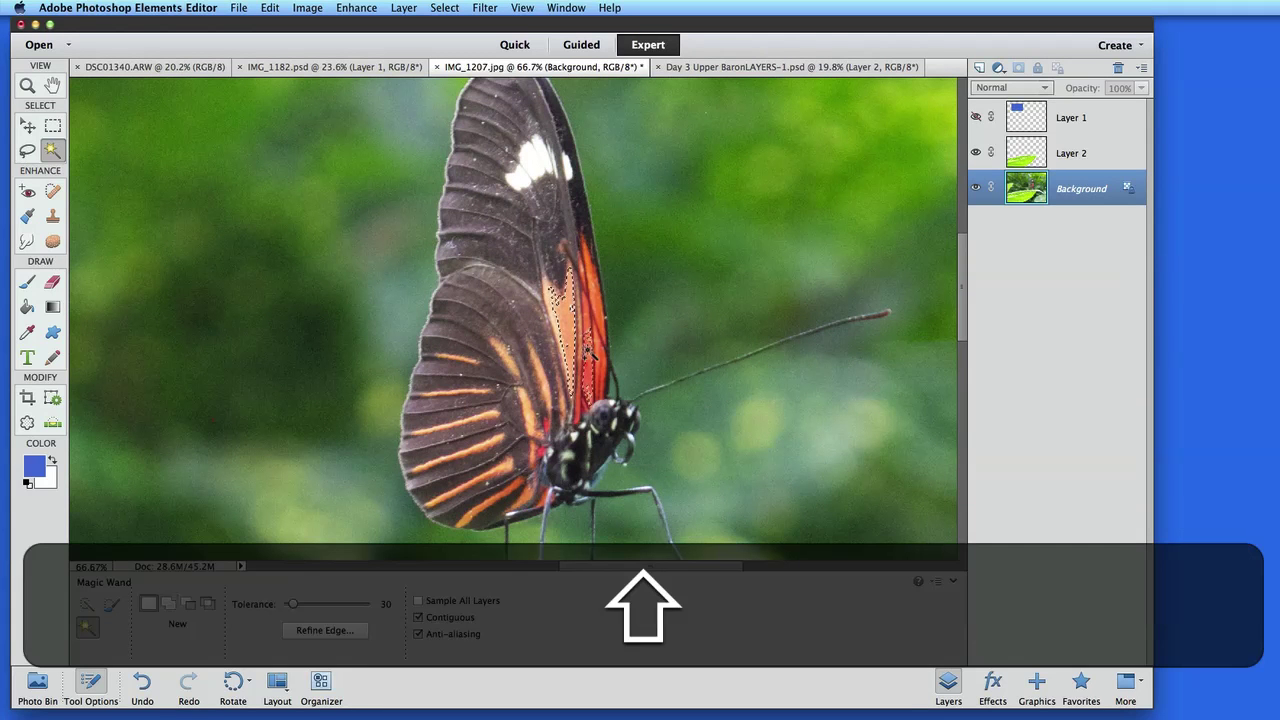
{"action": "left_click", "coordinate": [590, 345], "text": "shift"}
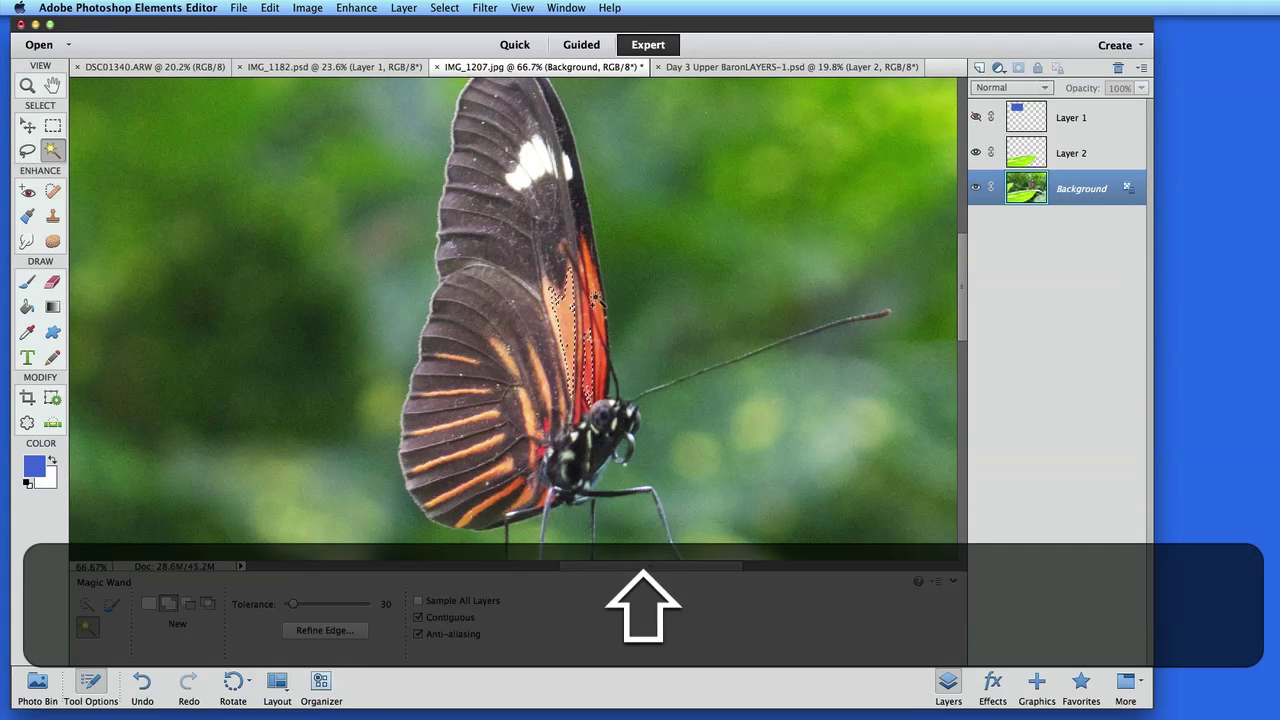
{"action": "key", "text": "super+d"}
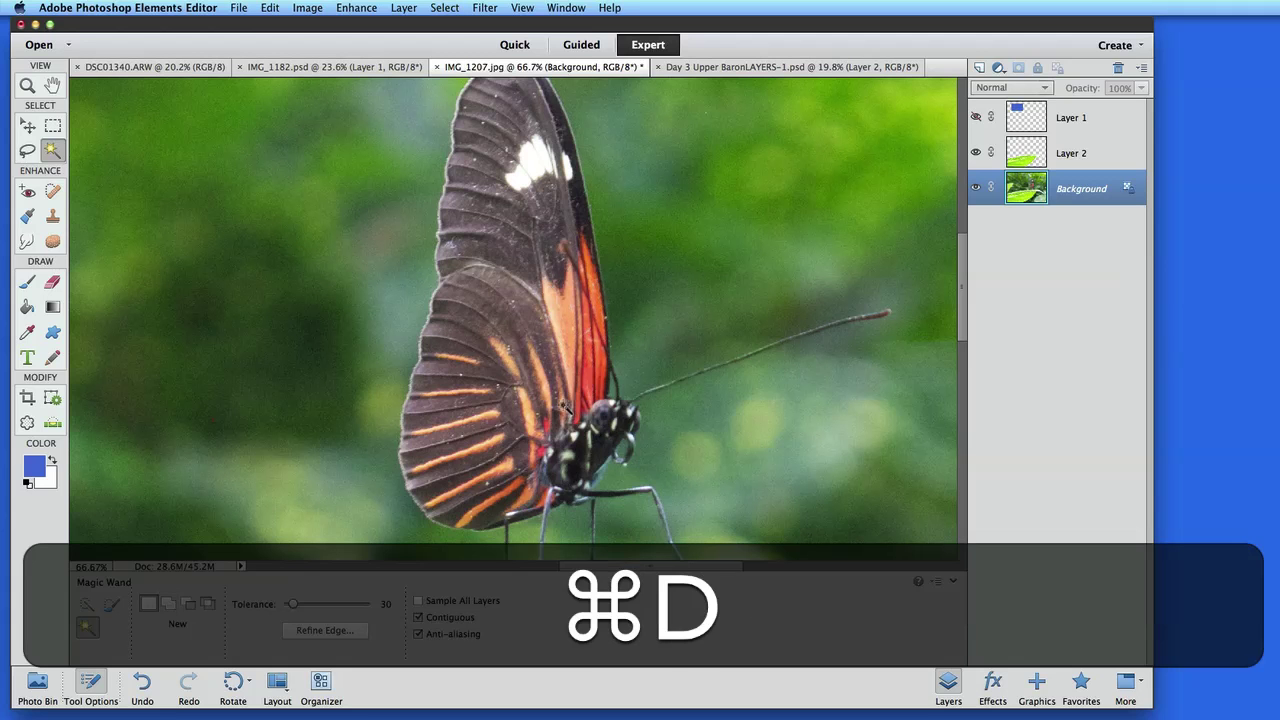
Step: Turn off Contiguous for the Magic Wand and select the orange markings across the butterfly's wing, adding the red areas
{"action": "left_click", "coordinate": [419, 617]}
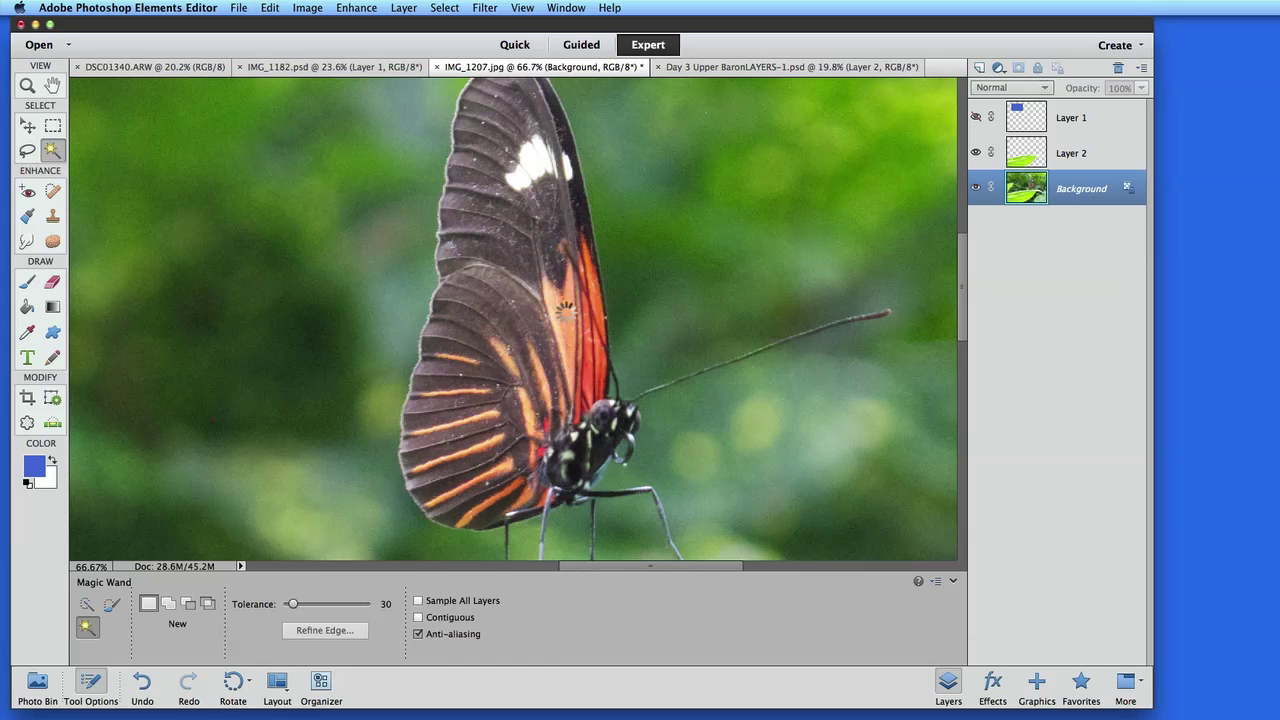
{"action": "key", "text": "shift"}
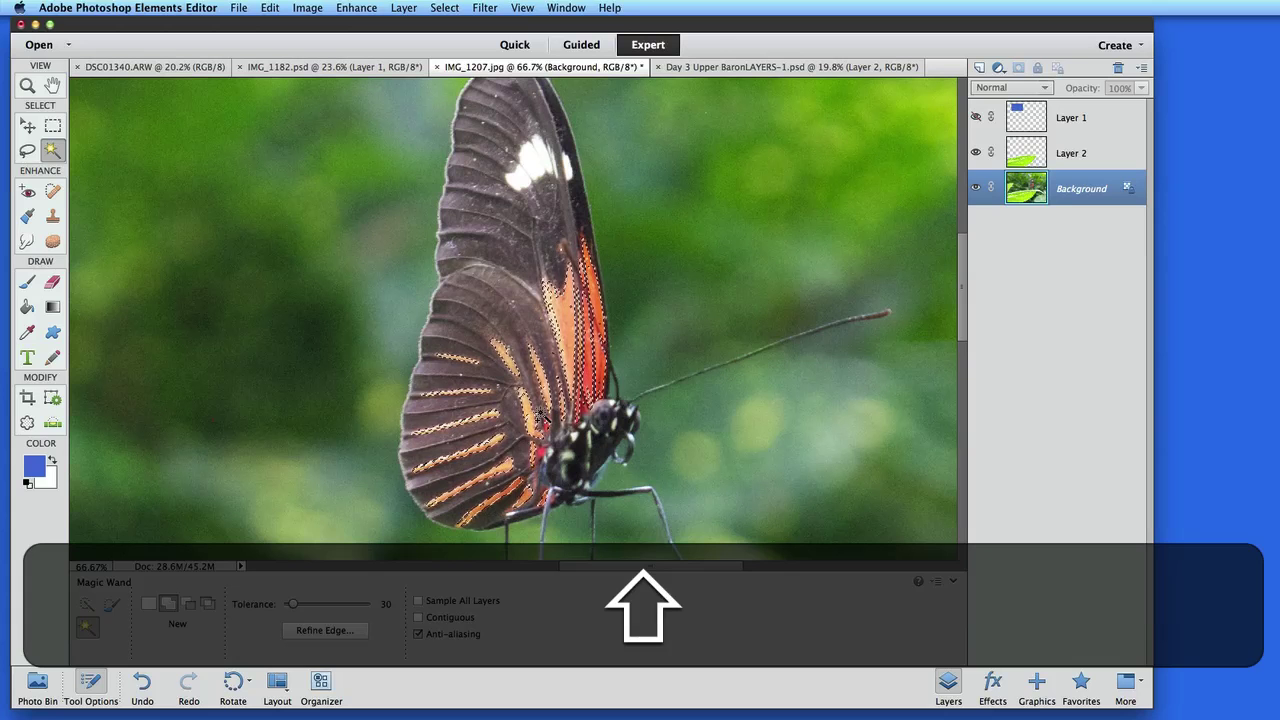
{"action": "left_click", "coordinate": [573, 313], "text": "shift"}
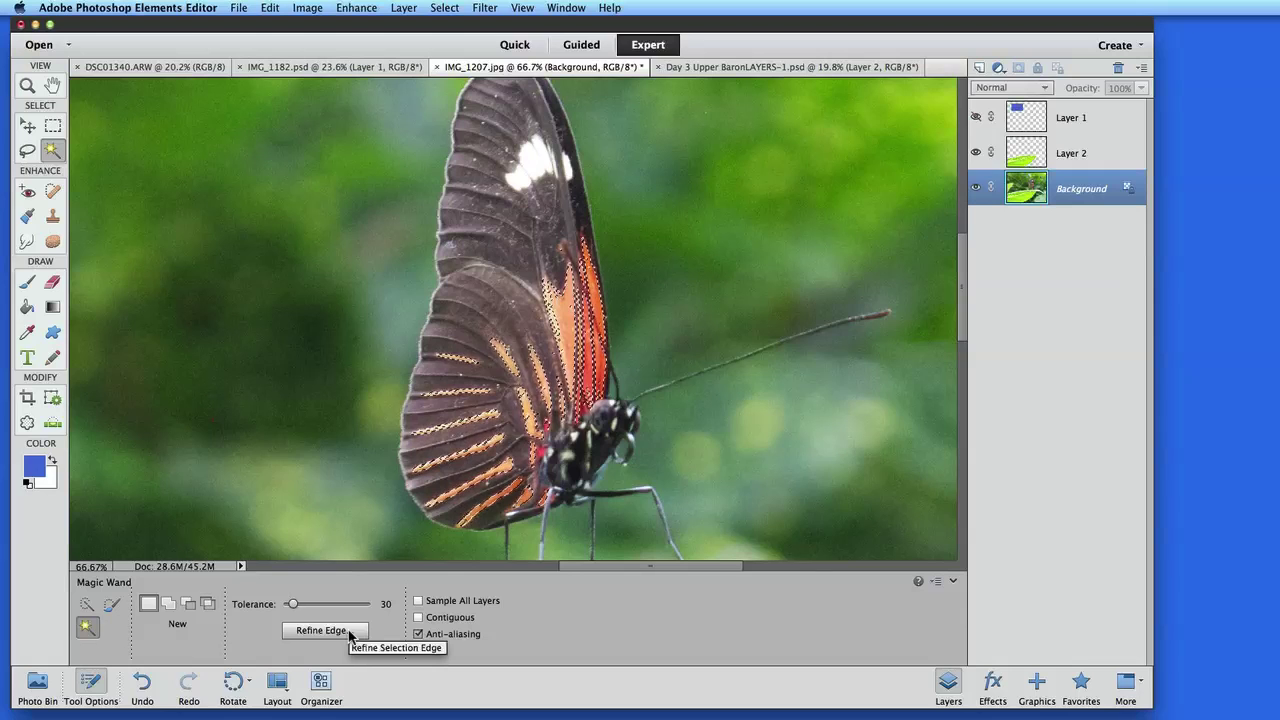
Step: Refine the selection's edge with a 4.3 px feather and a Shift Edge of +20%
{"action": "left_click", "coordinate": [349, 637]}
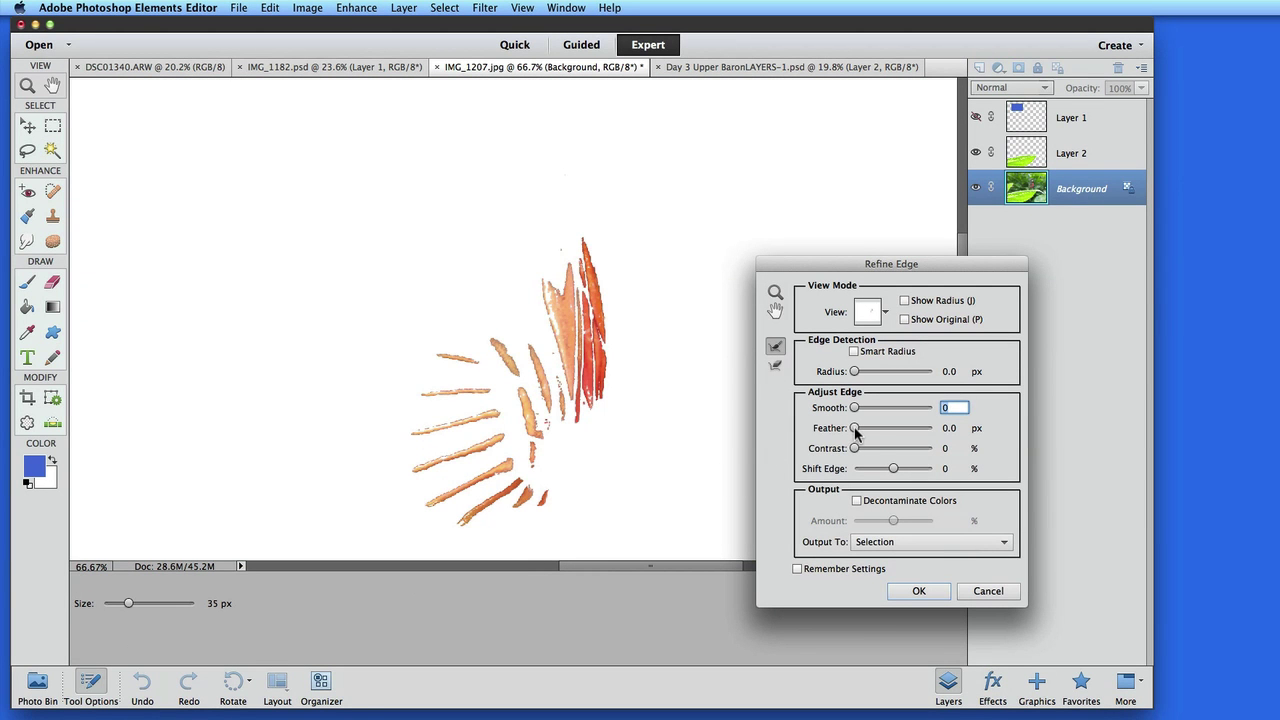
{"action": "left_click_drag", "start_coordinate": [857, 432], "coordinate": [879, 432]}
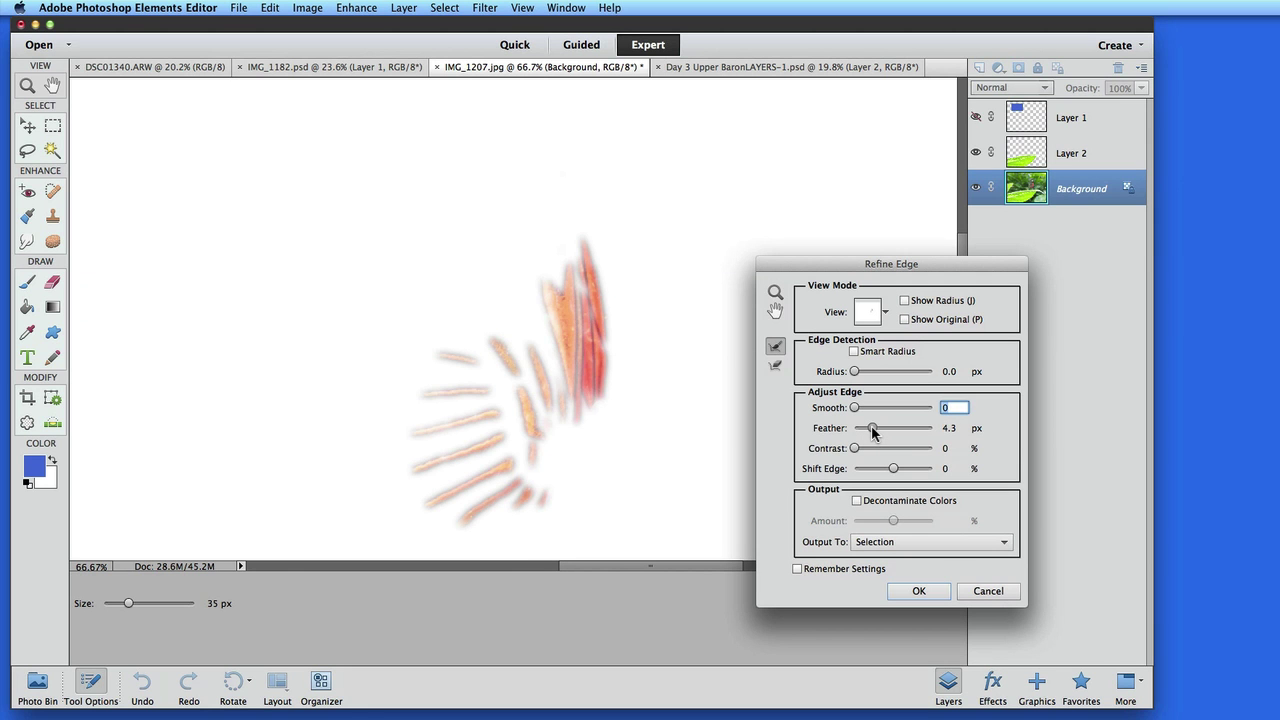
{"action": "key", "text": "Tab"}
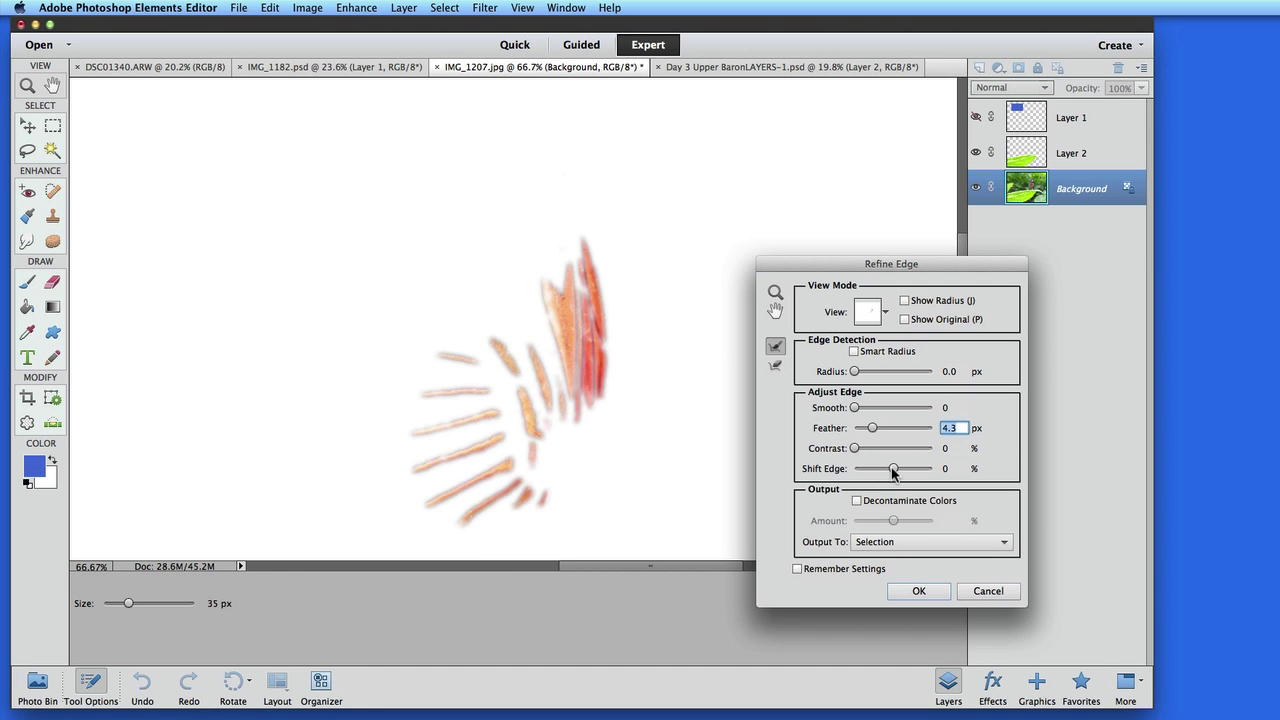
{"action": "left_click_drag", "start_coordinate": [893, 470], "coordinate": [900, 470]}
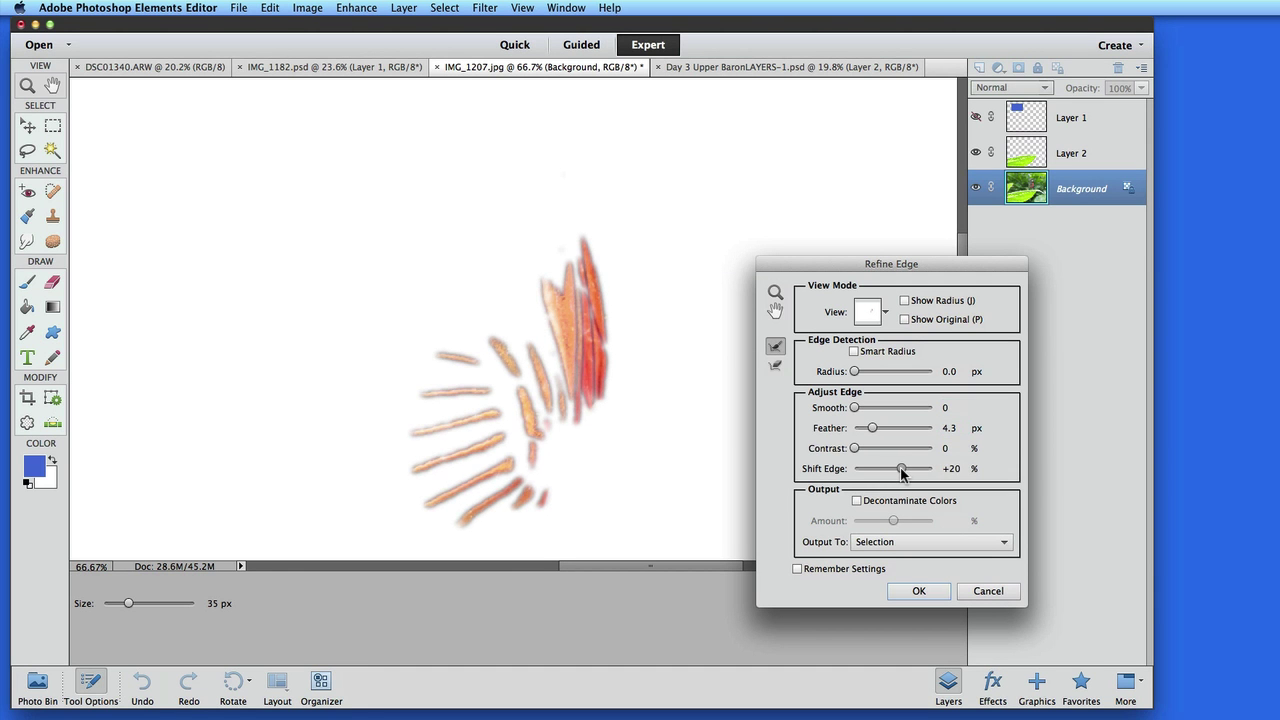
Step: Preview the refined selection in On Black, On Layers, Overlay and Marching Ants views, and cycle through the views to Reveal Layer
{"action": "left_click", "coordinate": [884, 315]}
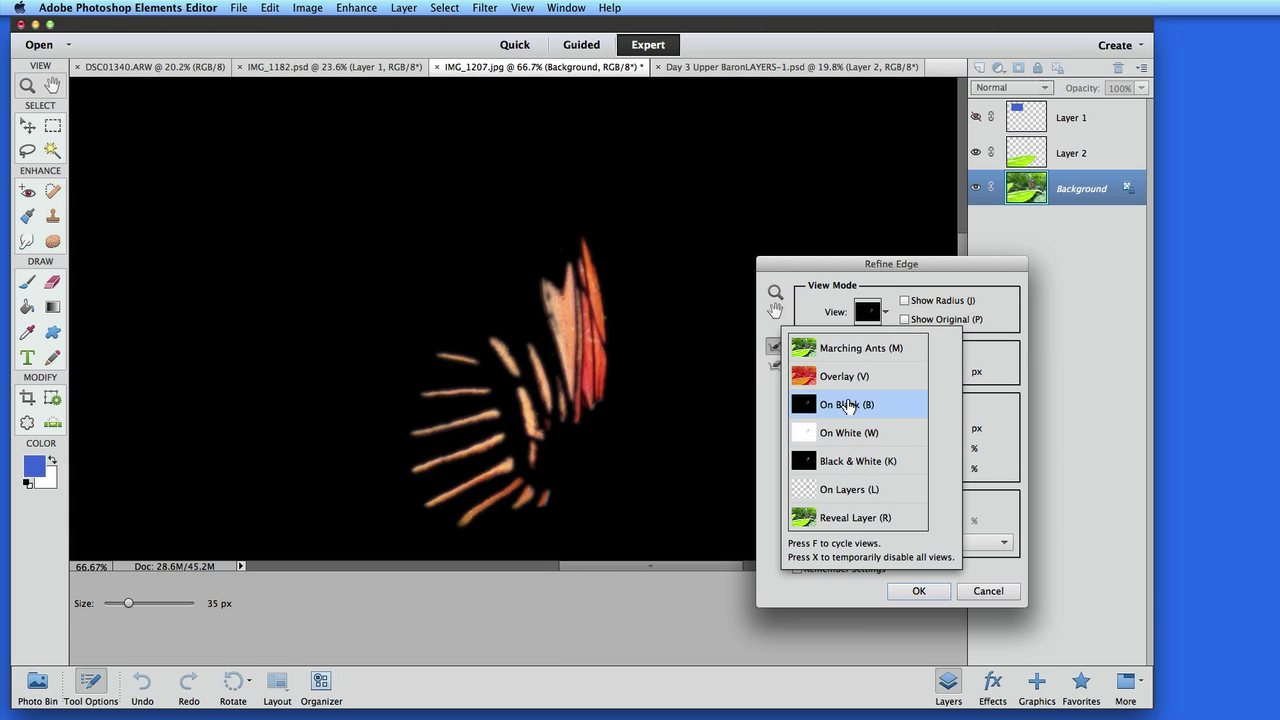
{"action": "left_click", "coordinate": [884, 315]}
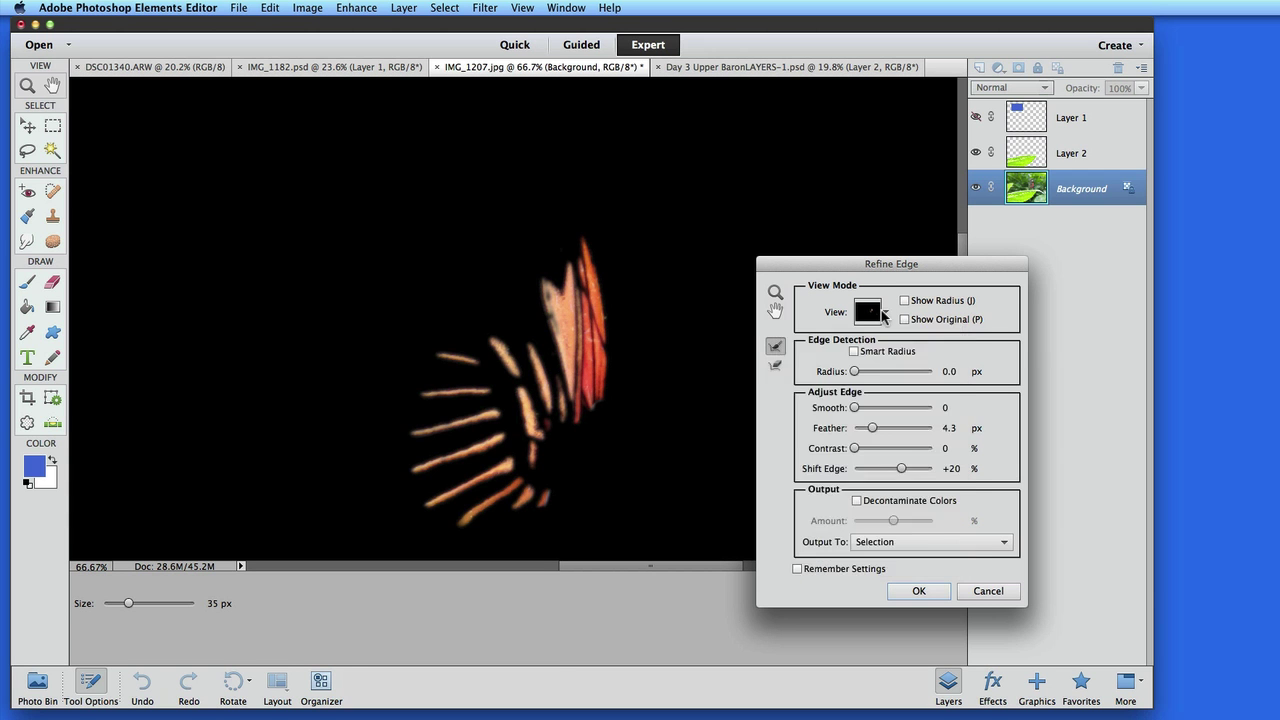
{"action": "left_click", "coordinate": [884, 315]}
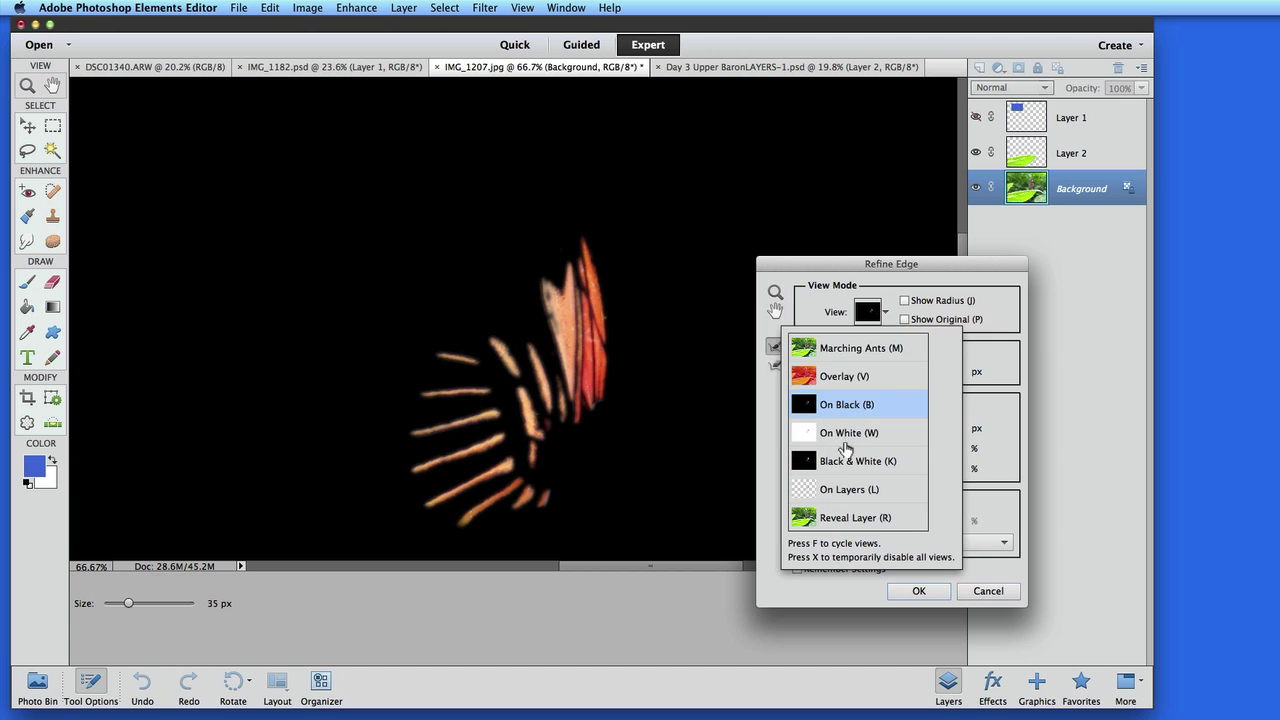
{"action": "left_click", "coordinate": [838, 489]}
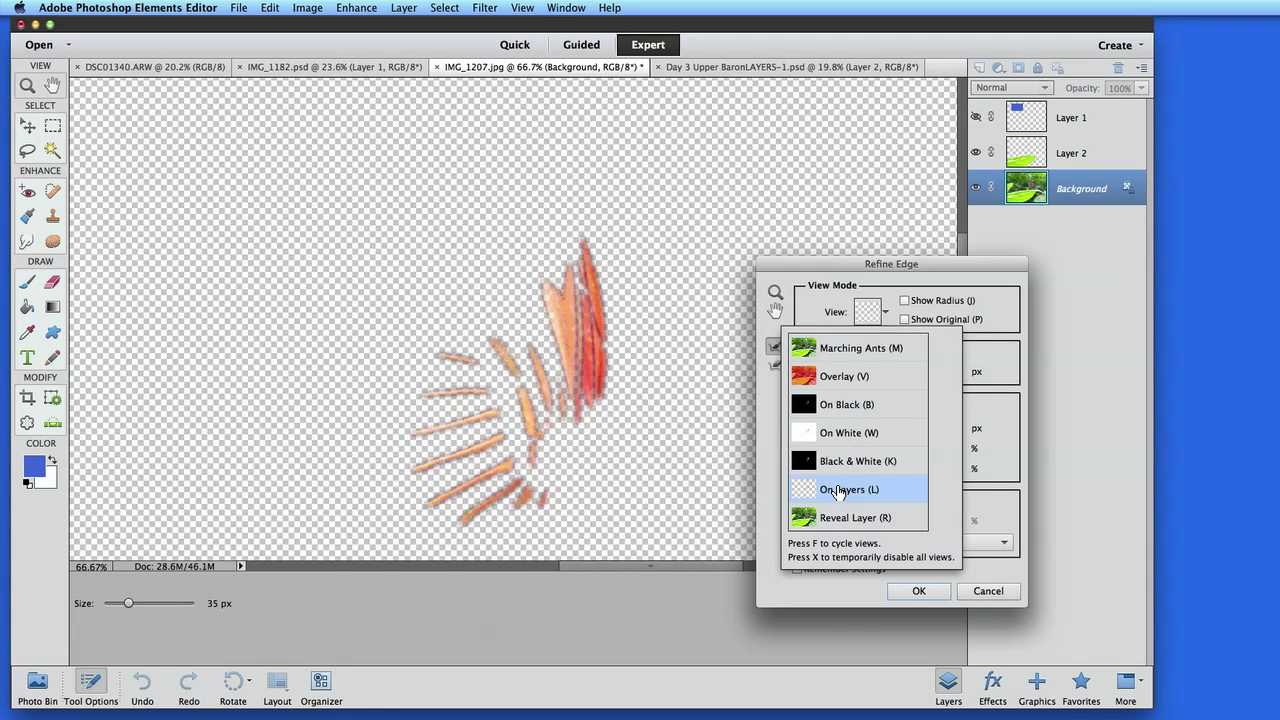
{"action": "left_click", "coordinate": [836, 380]}
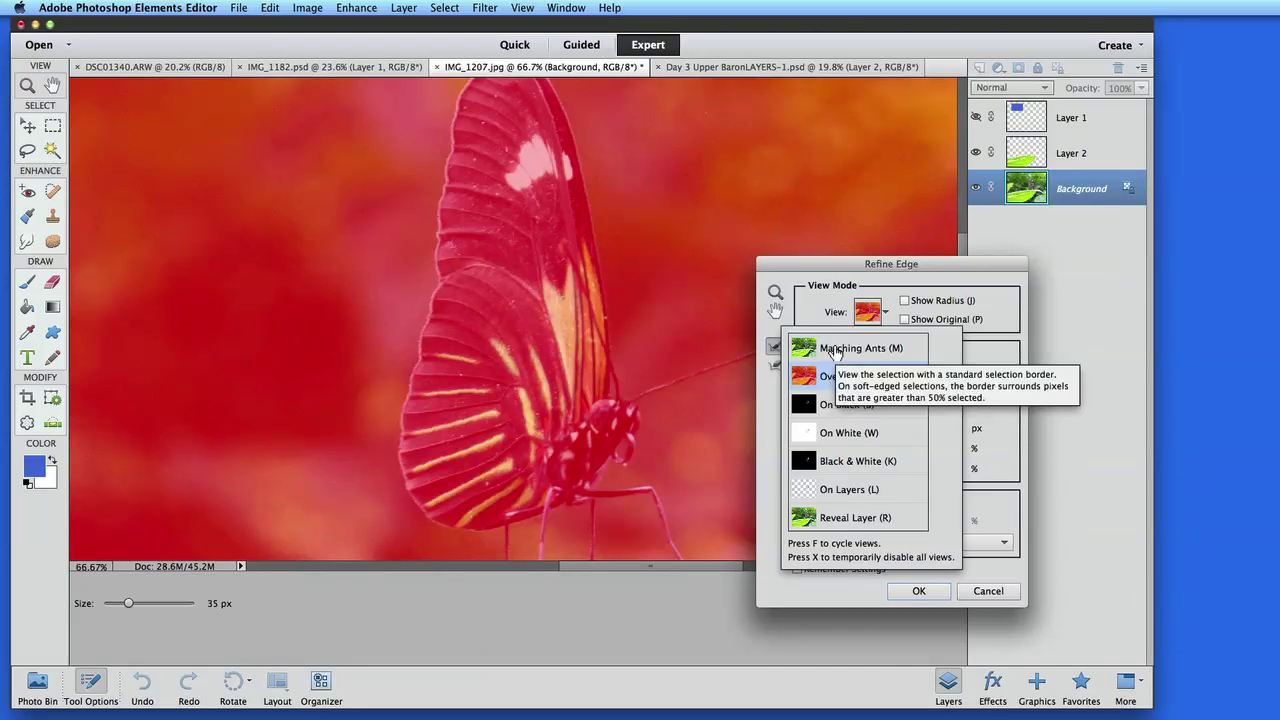
{"action": "left_click", "coordinate": [836, 350]}
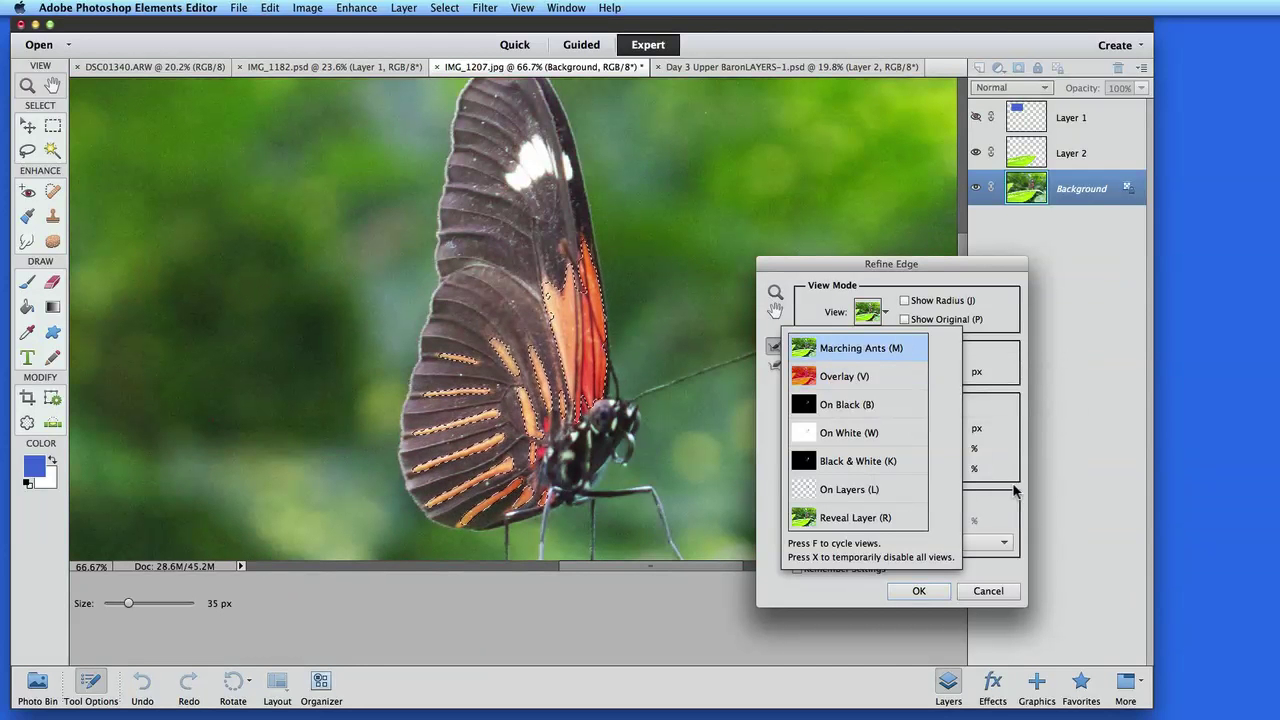
{"action": "key", "text": "f"}
{"action": "key", "text": "f"}
{"action": "key", "text": "f"}
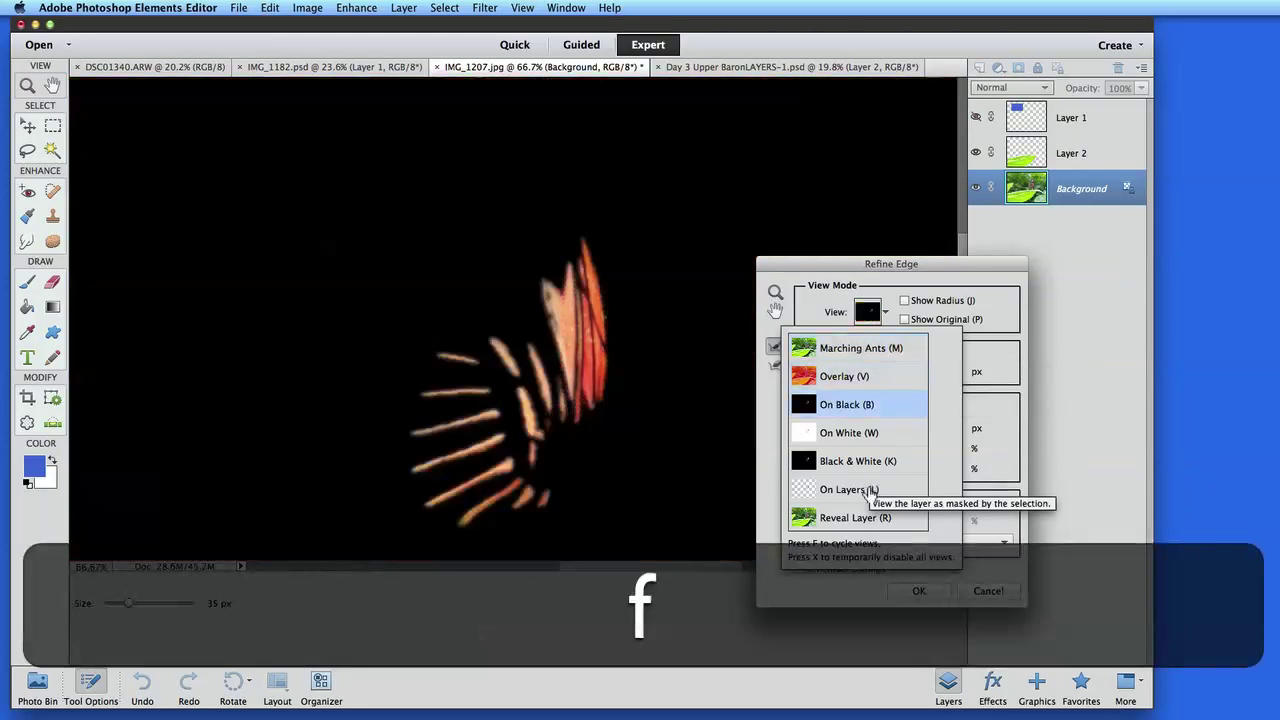
{"action": "key", "text": "f"}
{"action": "key", "text": "f"}
{"action": "key", "text": "f"}
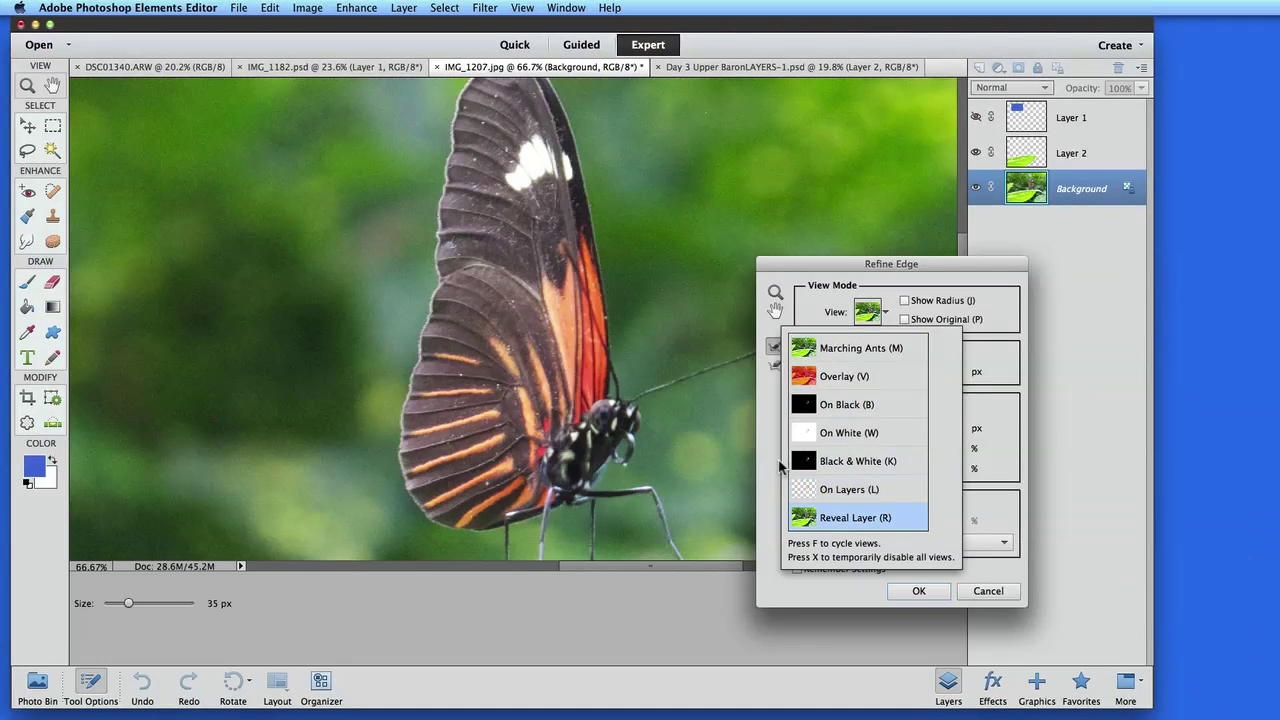
Step: Apply the edge refinement and copy the selected wing markings onto a new layer, hiding the Background to isolate them
{"action": "left_click", "coordinate": [770, 467]}
{"action": "left_click", "coordinate": [905, 592]}
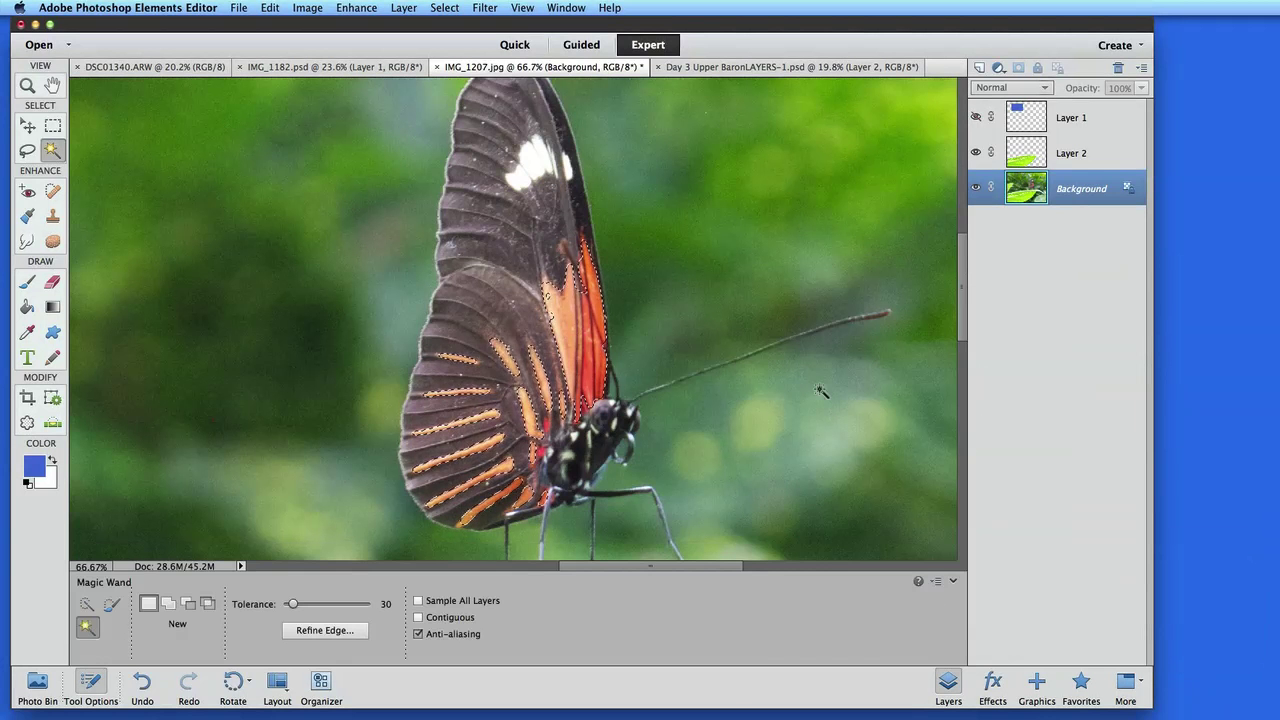
{"action": "key", "text": "super+v"}
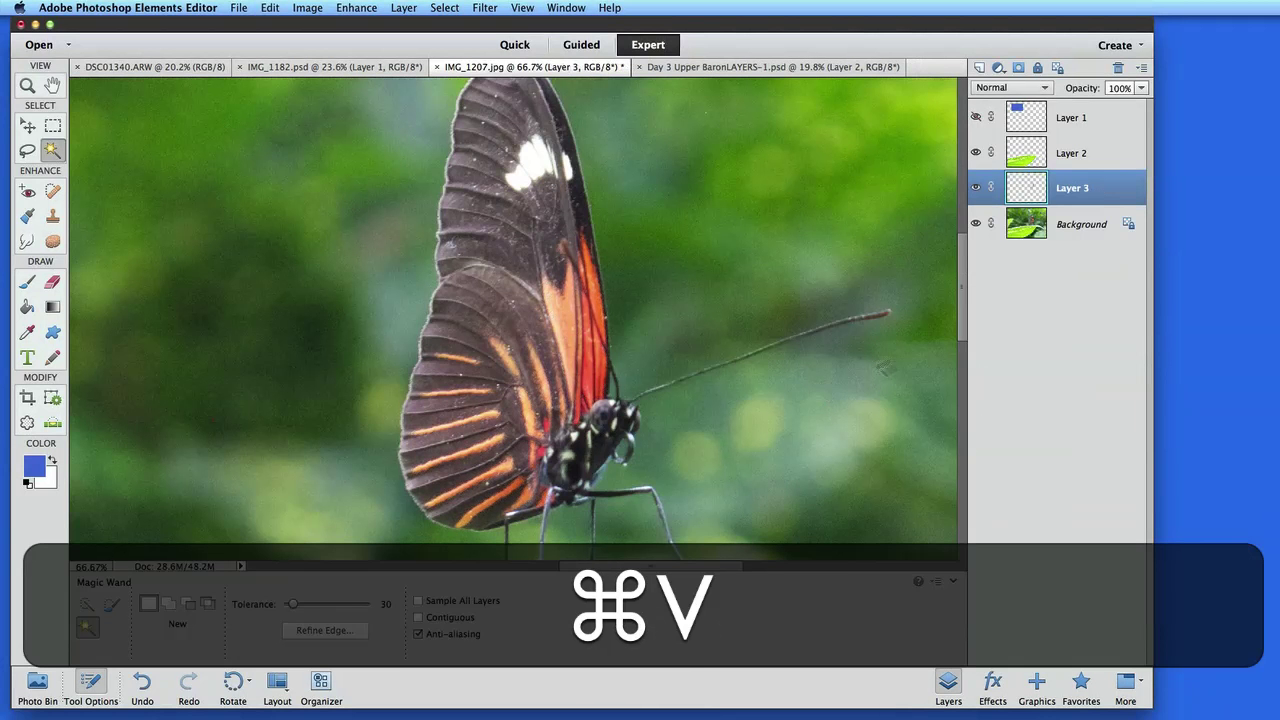
{"action": "left_click", "coordinate": [976, 223]}
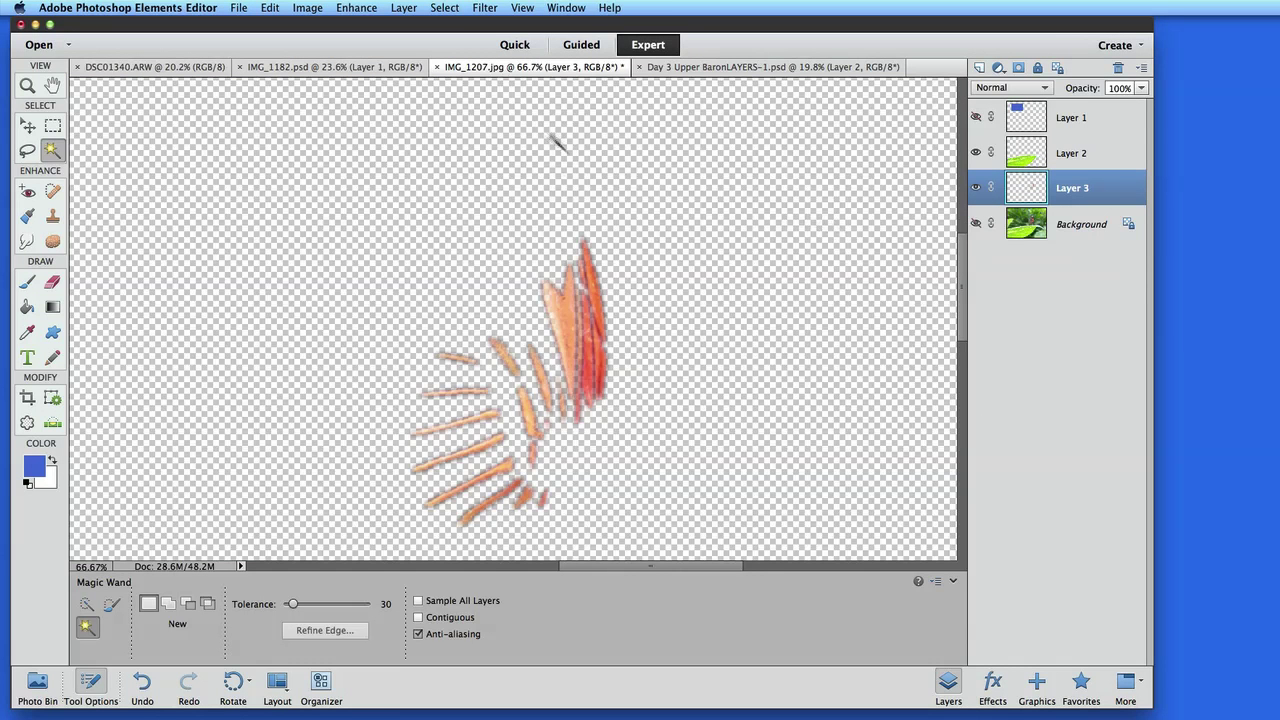
Step: Colorize Layer 3's wing markings purple with Hue/Saturation at hue 250 and increased saturation, and show the Background layer again
{"action": "key", "text": "super+minus"}
{"action": "left_click", "coordinate": [440, 8]}
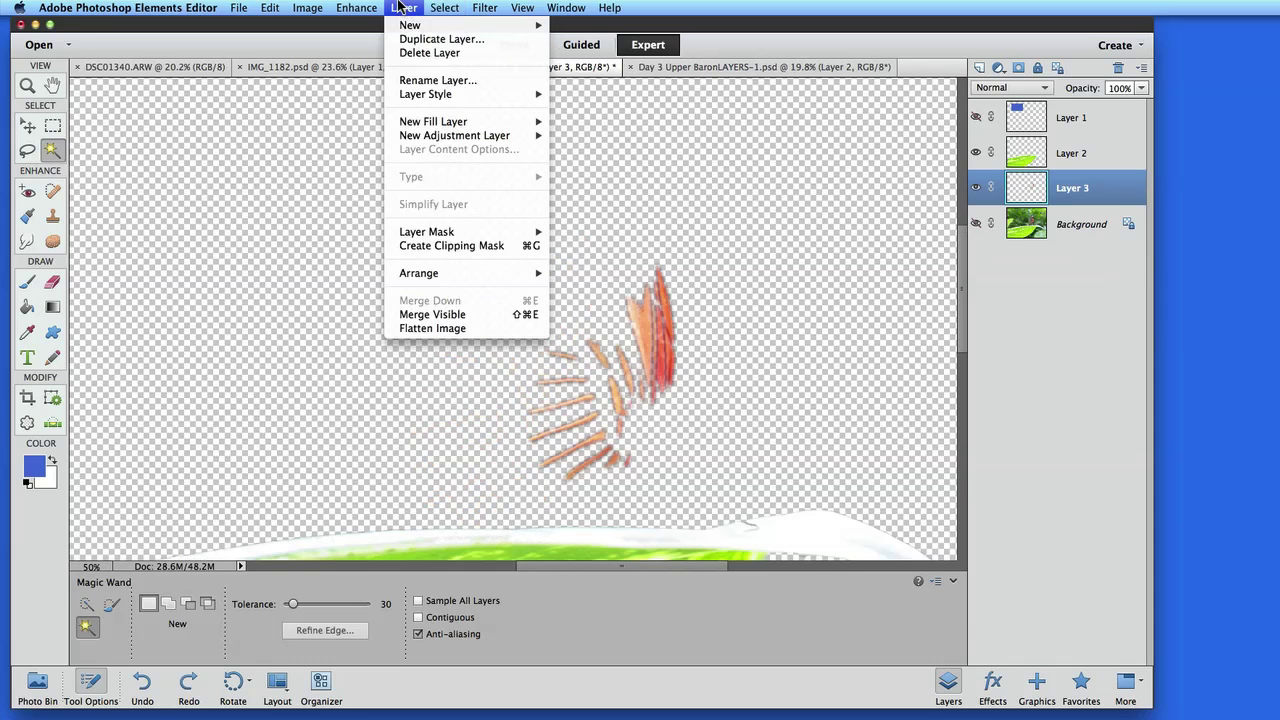
{"action": "left_click", "coordinate": [357, 8]}
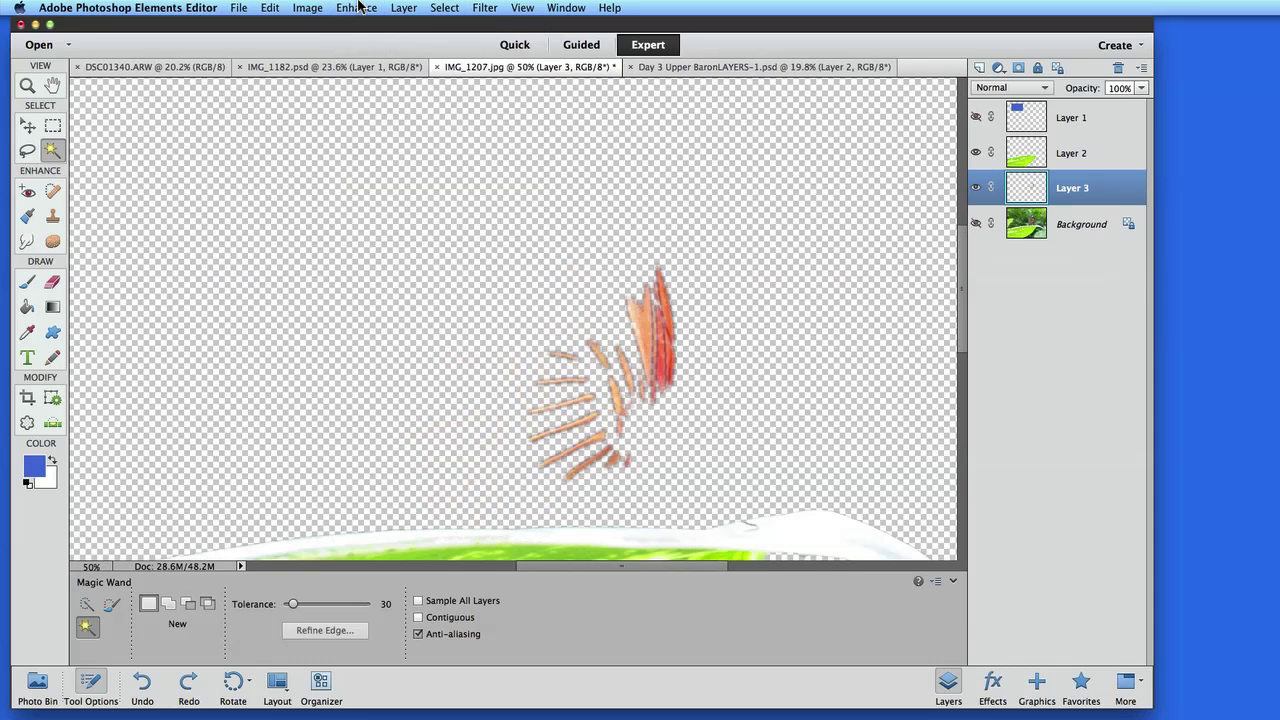
{"action": "left_click", "coordinate": [357, 8]}
{"action": "mouse_move", "coordinate": [400, 149]}
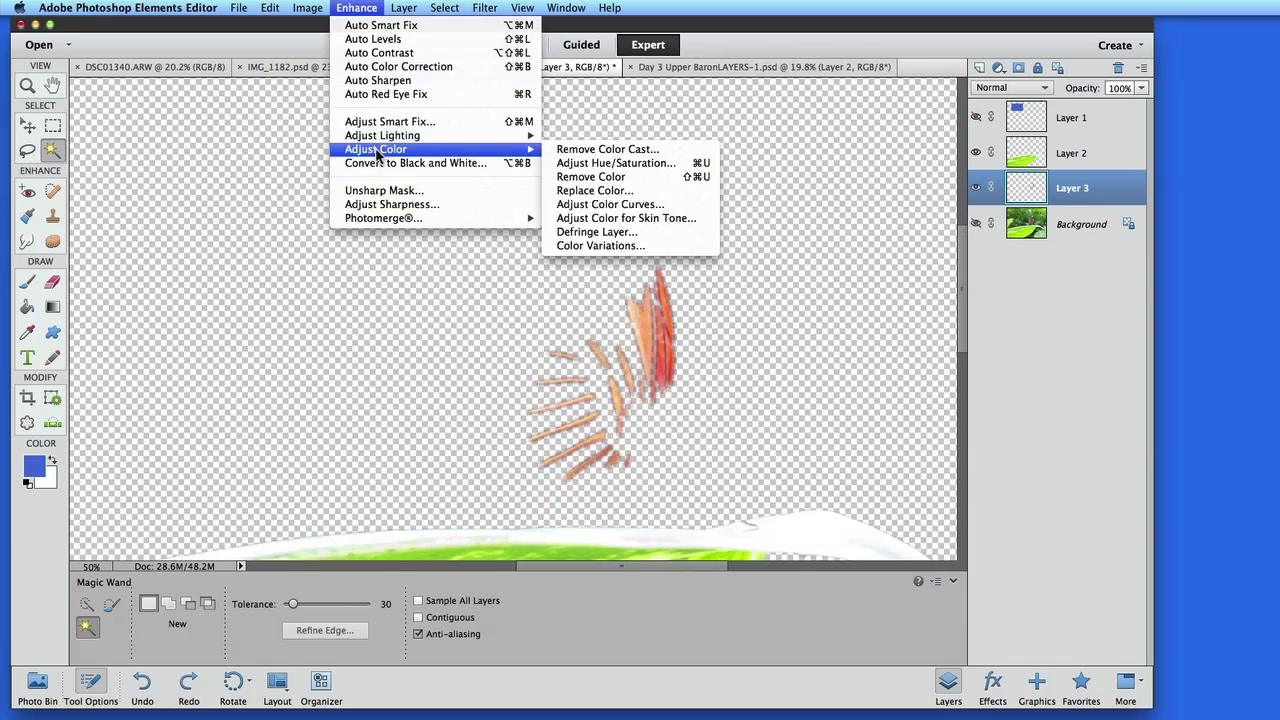
{"action": "left_click", "coordinate": [595, 163]}
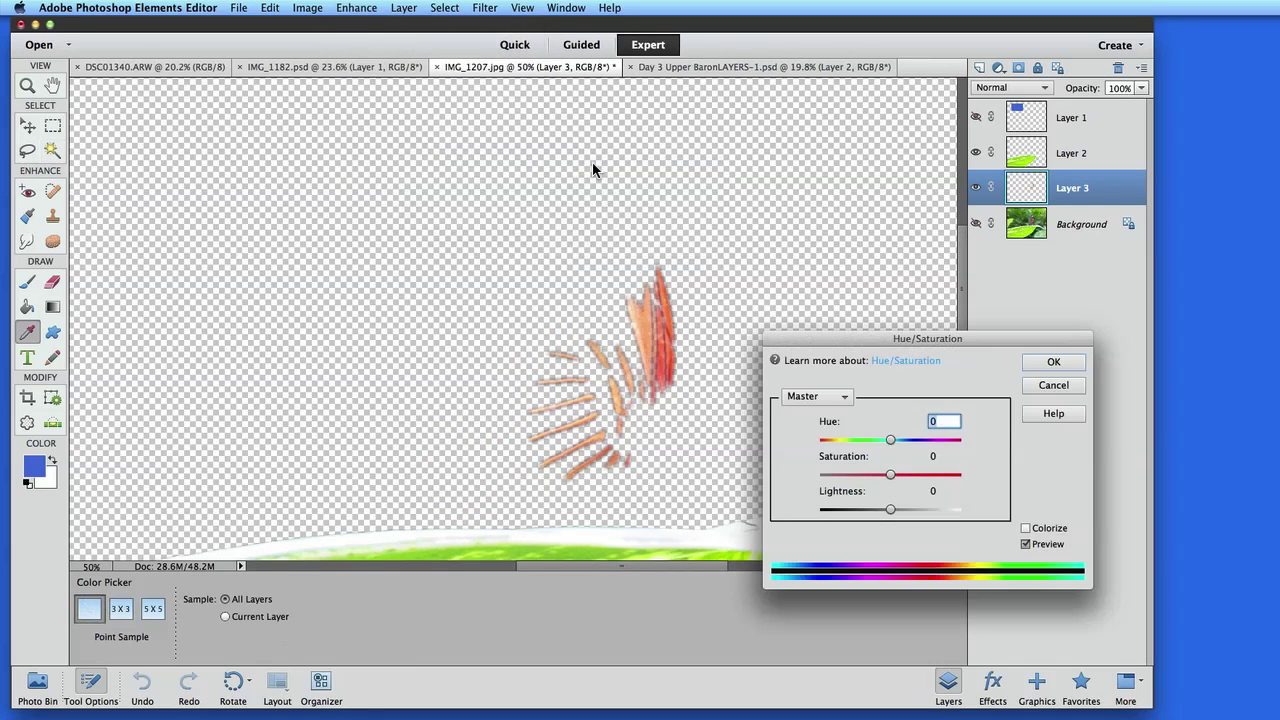
{"action": "left_click", "coordinate": [1026, 529]}
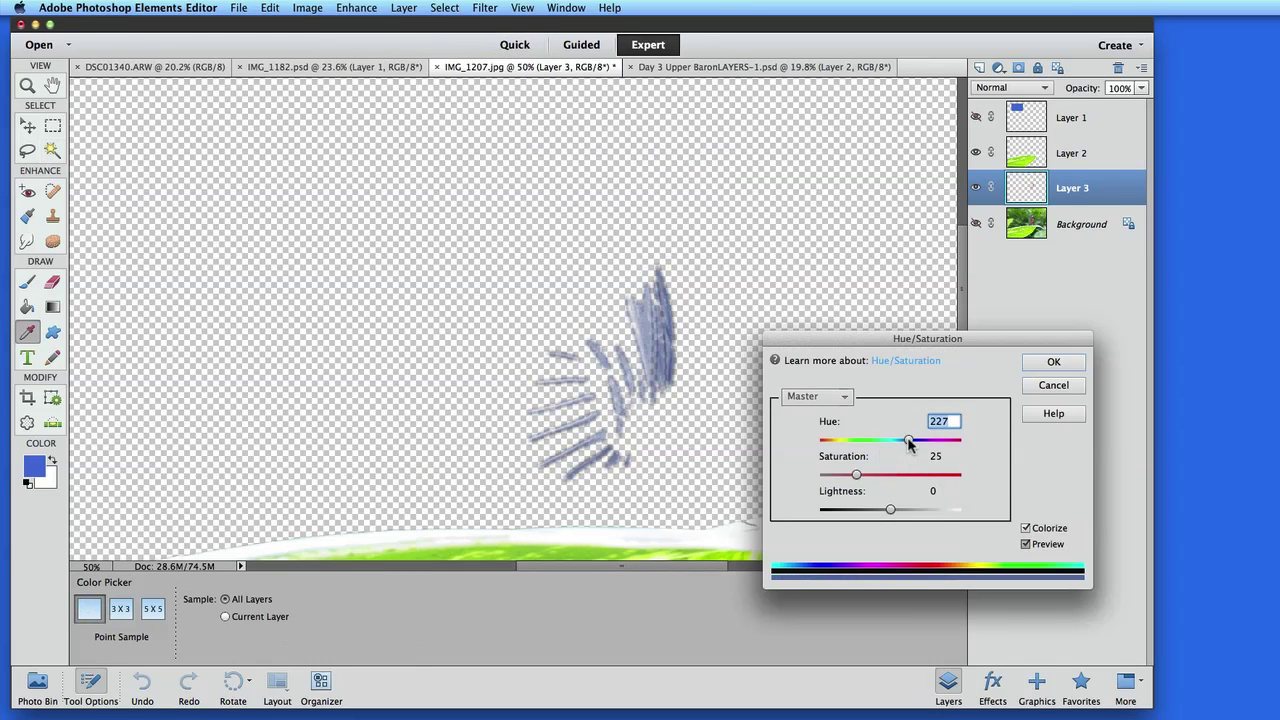
{"action": "left_click_drag", "start_coordinate": [908, 442], "coordinate": [916, 444]}
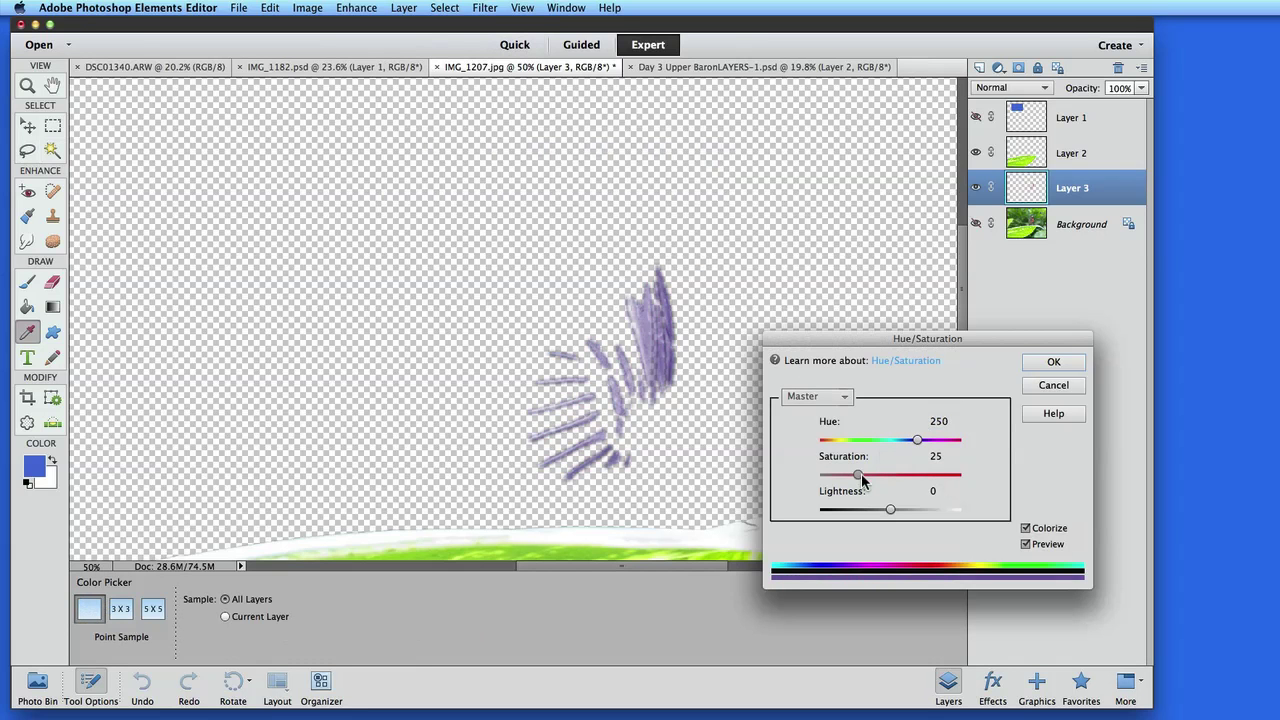
{"action": "left_click_drag", "start_coordinate": [862, 480], "coordinate": [872, 477]}
{"action": "left_click", "coordinate": [1053, 362]}
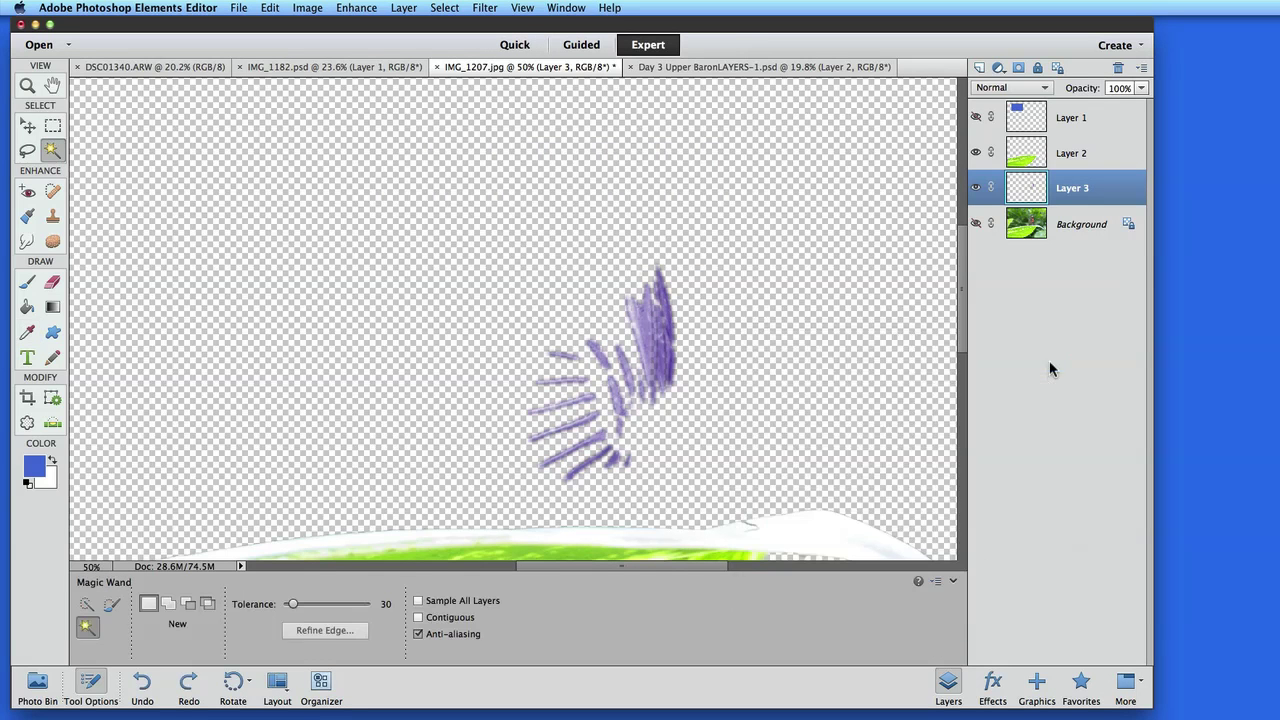
{"action": "left_click", "coordinate": [976, 224]}
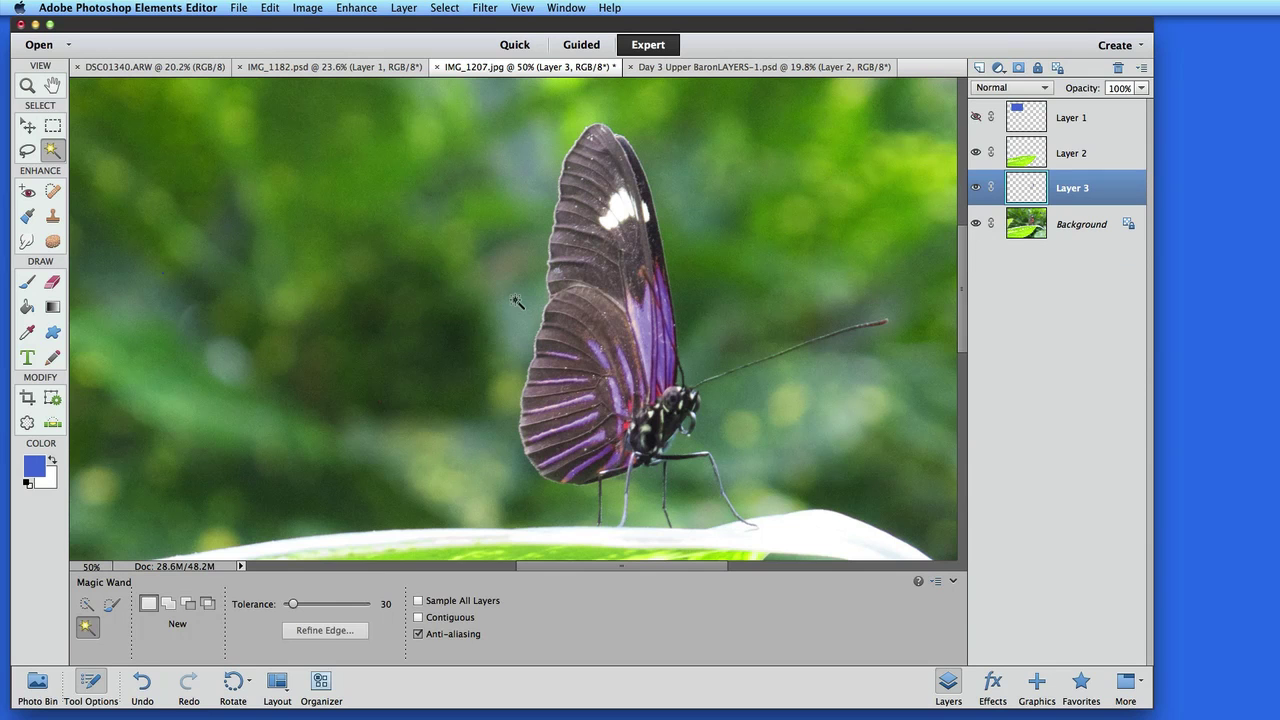
{"action": "key", "text": "super+0"}
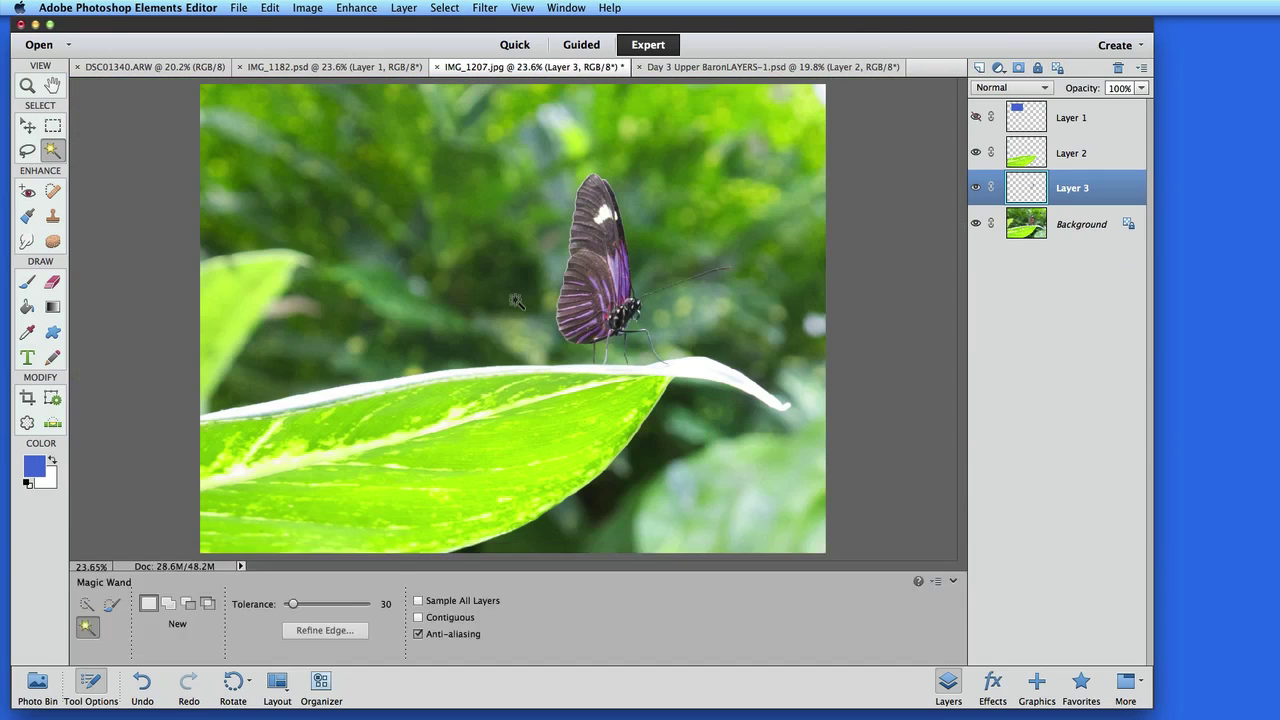